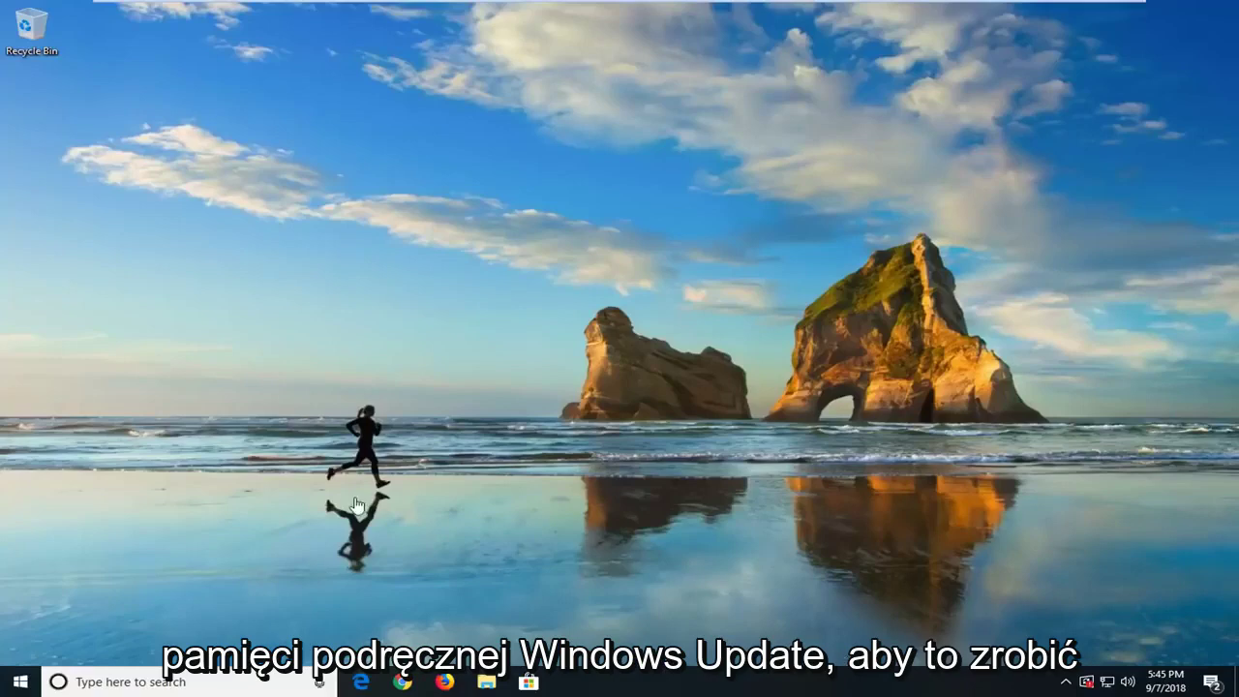
Step: Search the Start menu for 'services' and launch the Services desktop app
click(15, 683)
click(16, 684)
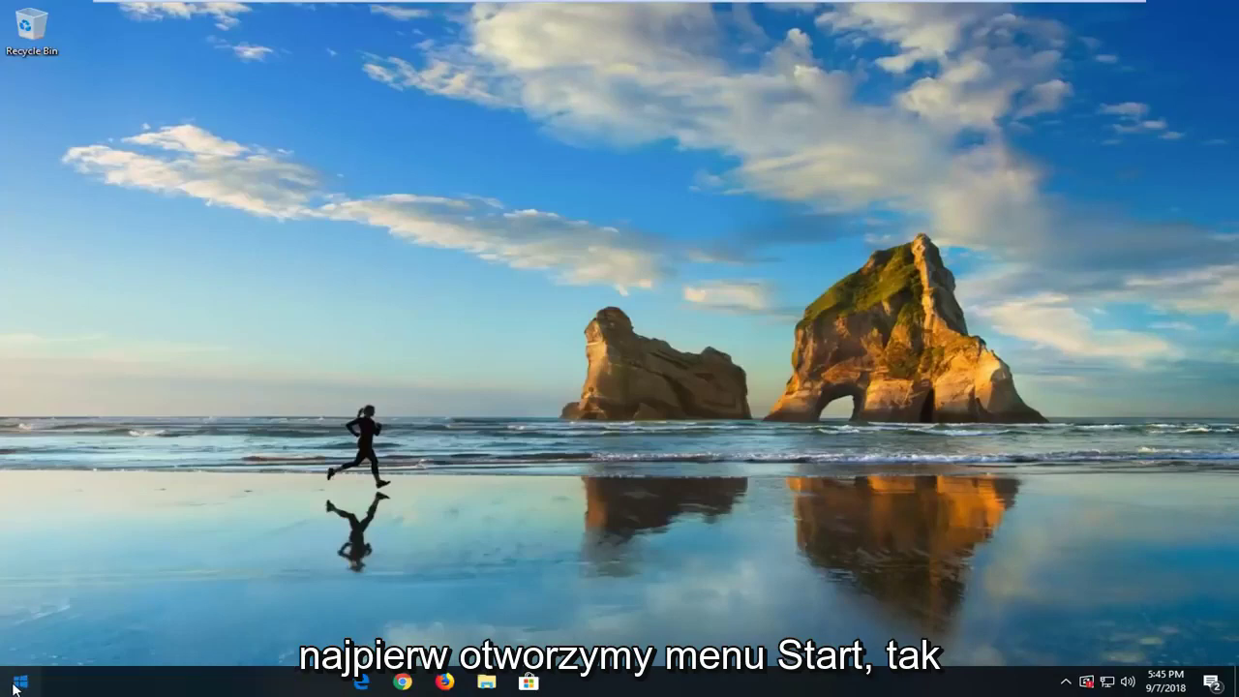
click(16, 683)
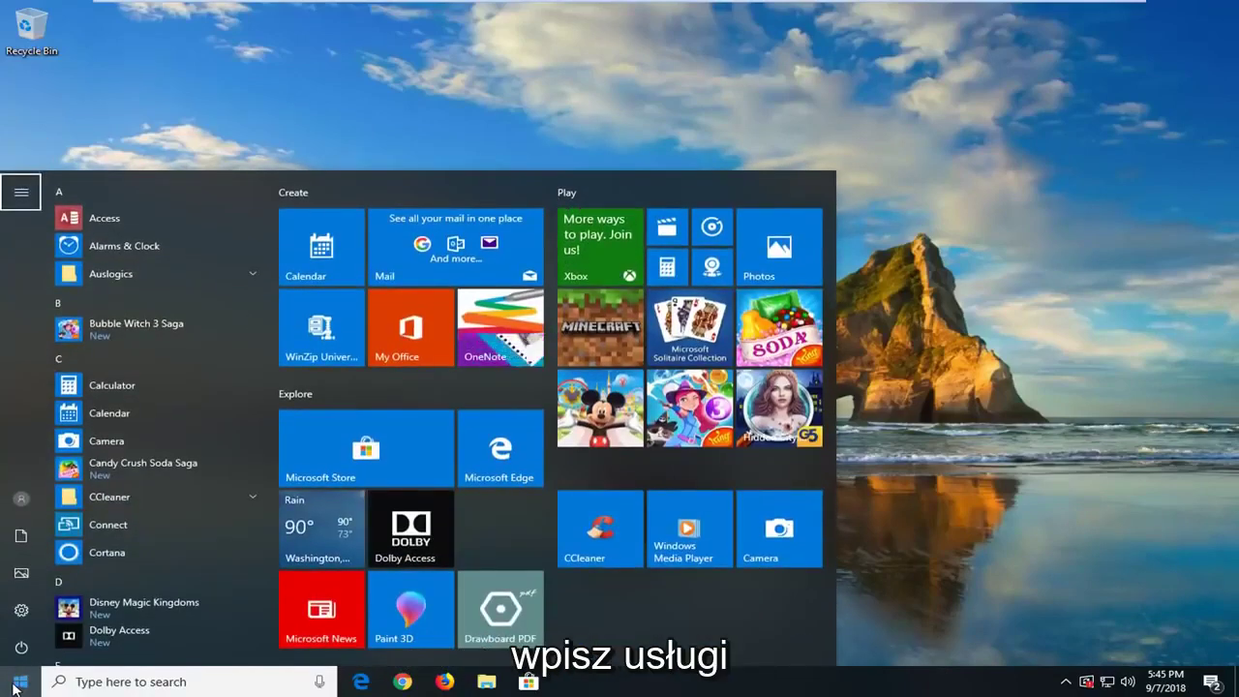
click(131, 682)
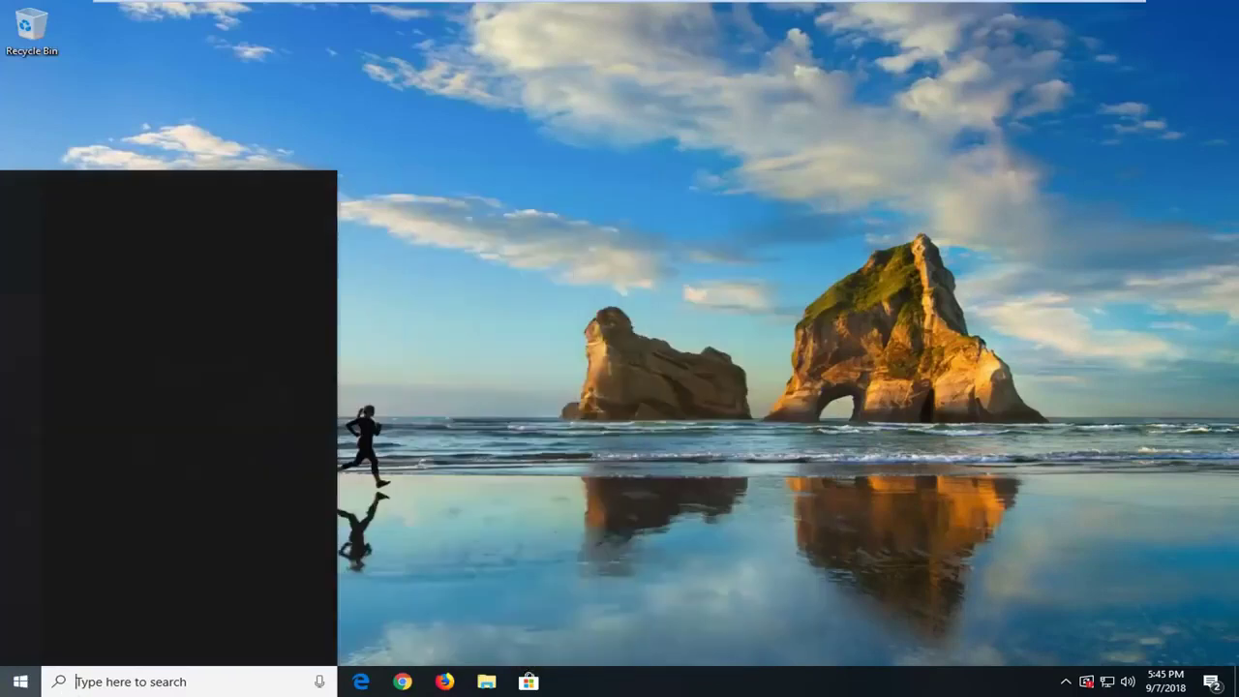
text(s)
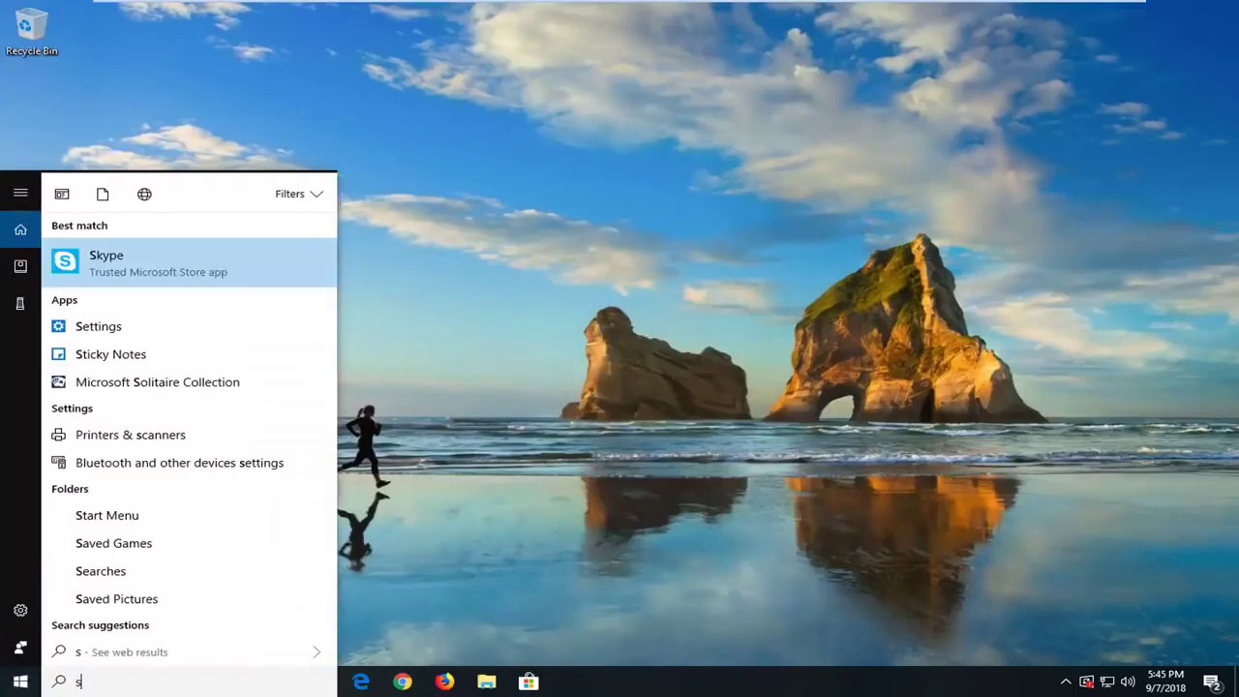
text(ervices)
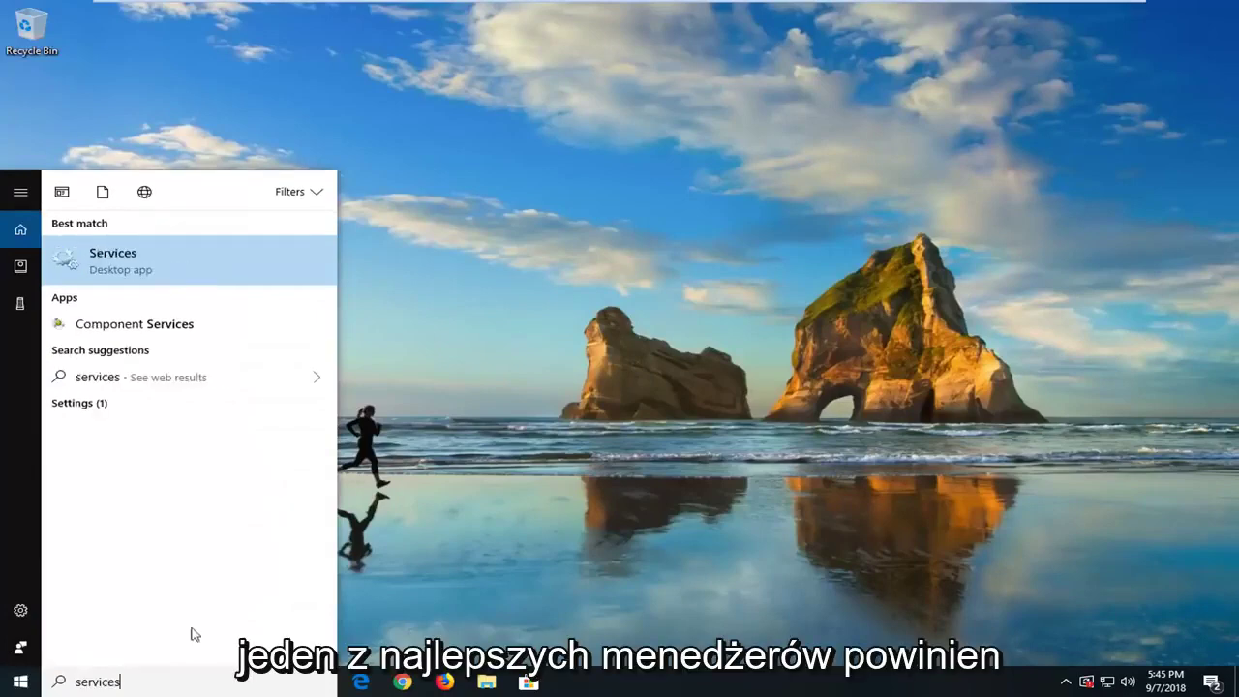
click(130, 267)
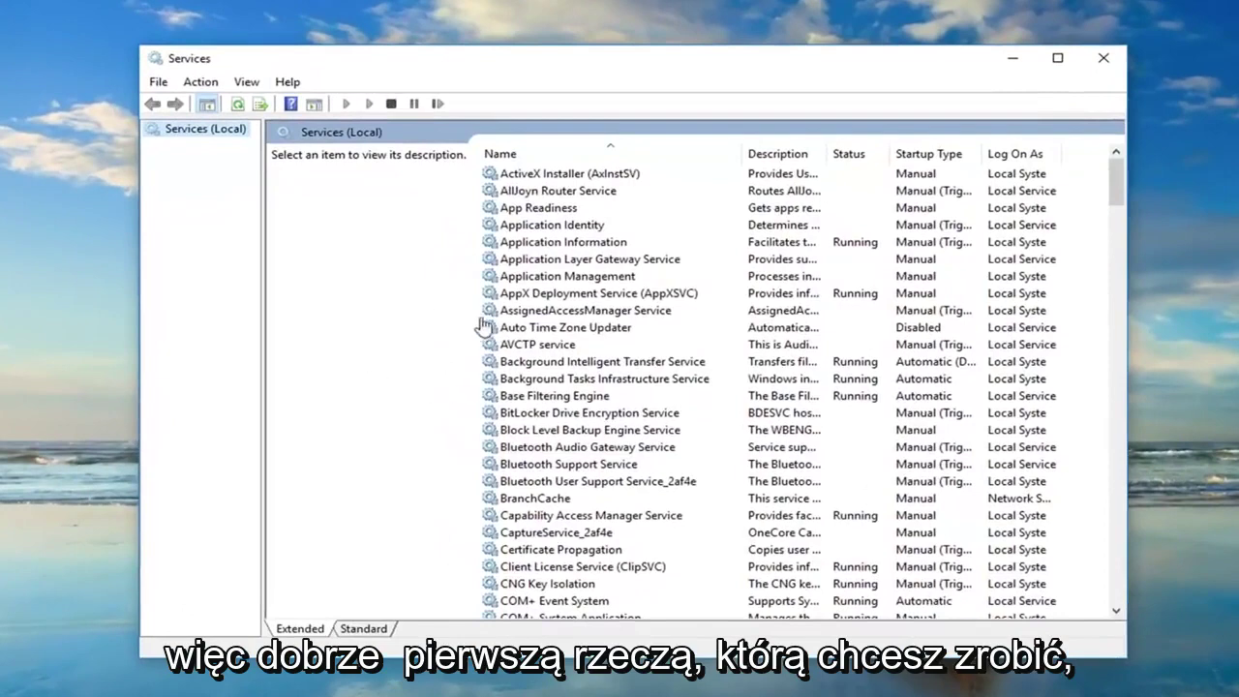
click(571, 310)
Step: Stop Background Intelligent Transfer Service, leaving its startup type at Automatic (Delayed Start)
click(545, 363)
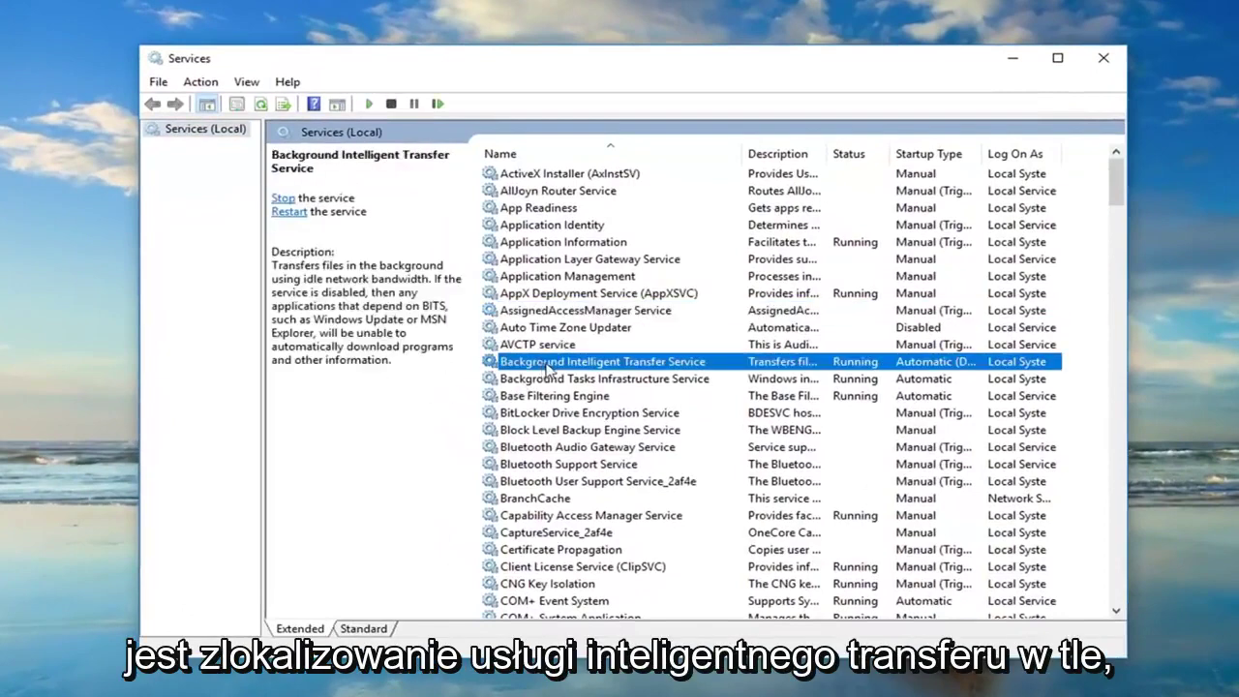
double_click(655, 365)
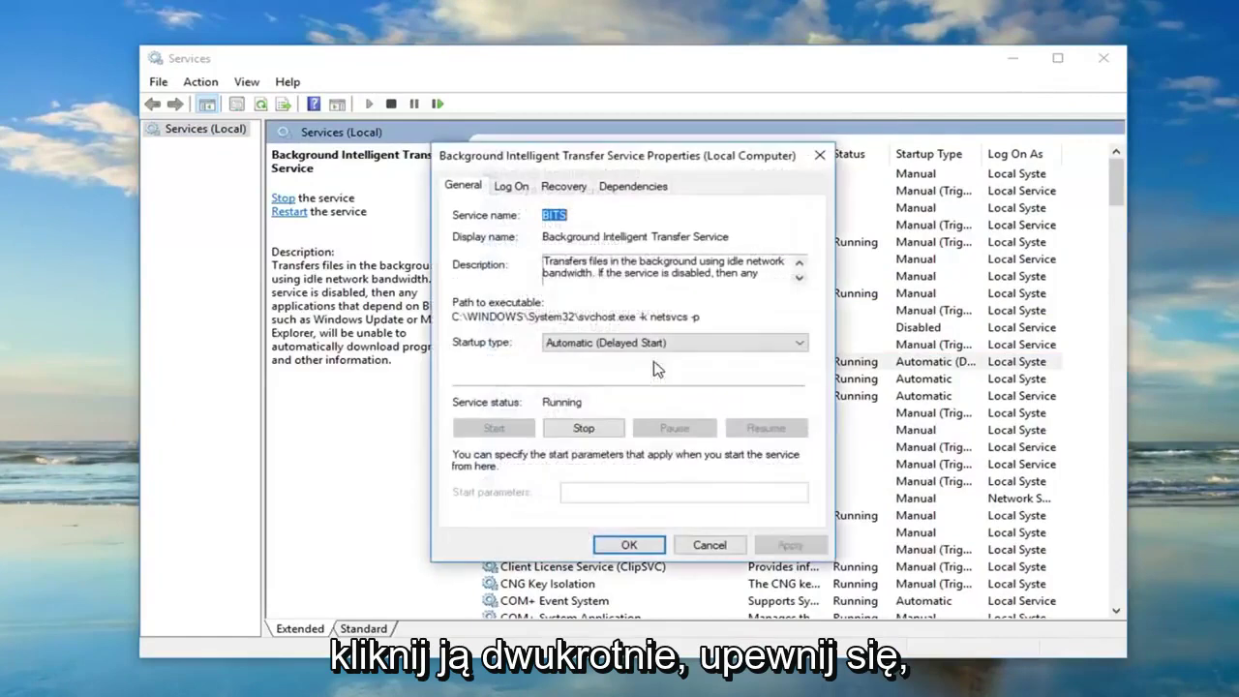
click(581, 349)
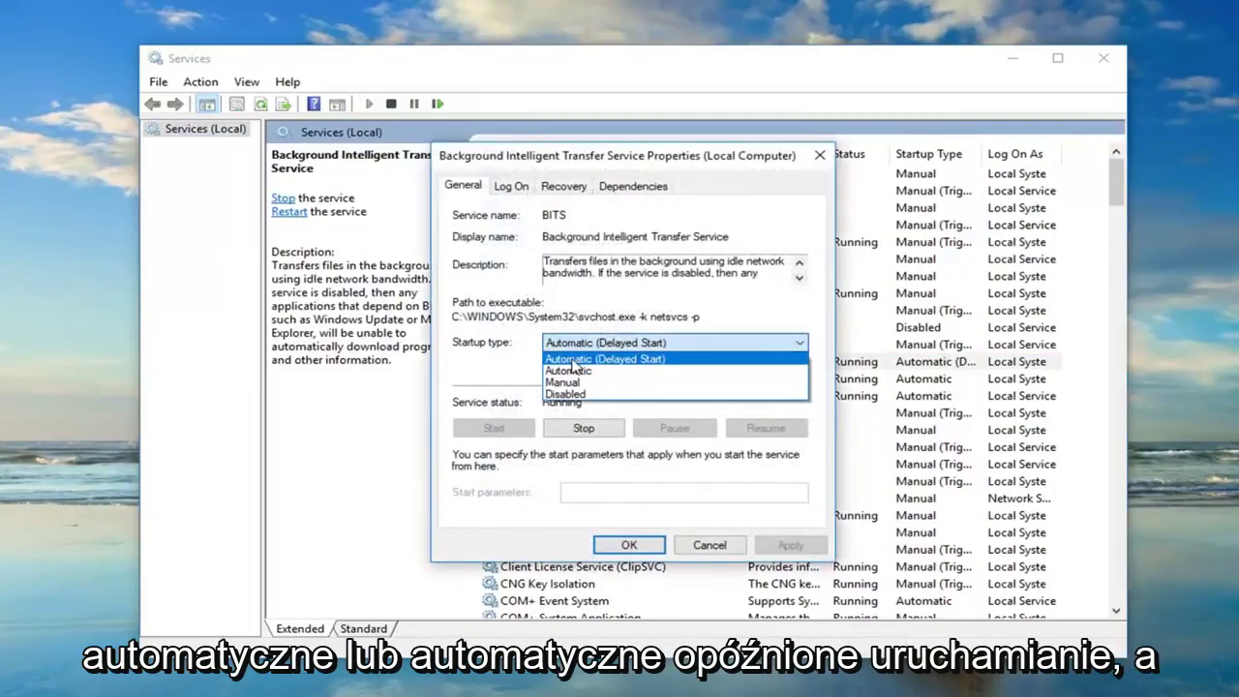
click(500, 405)
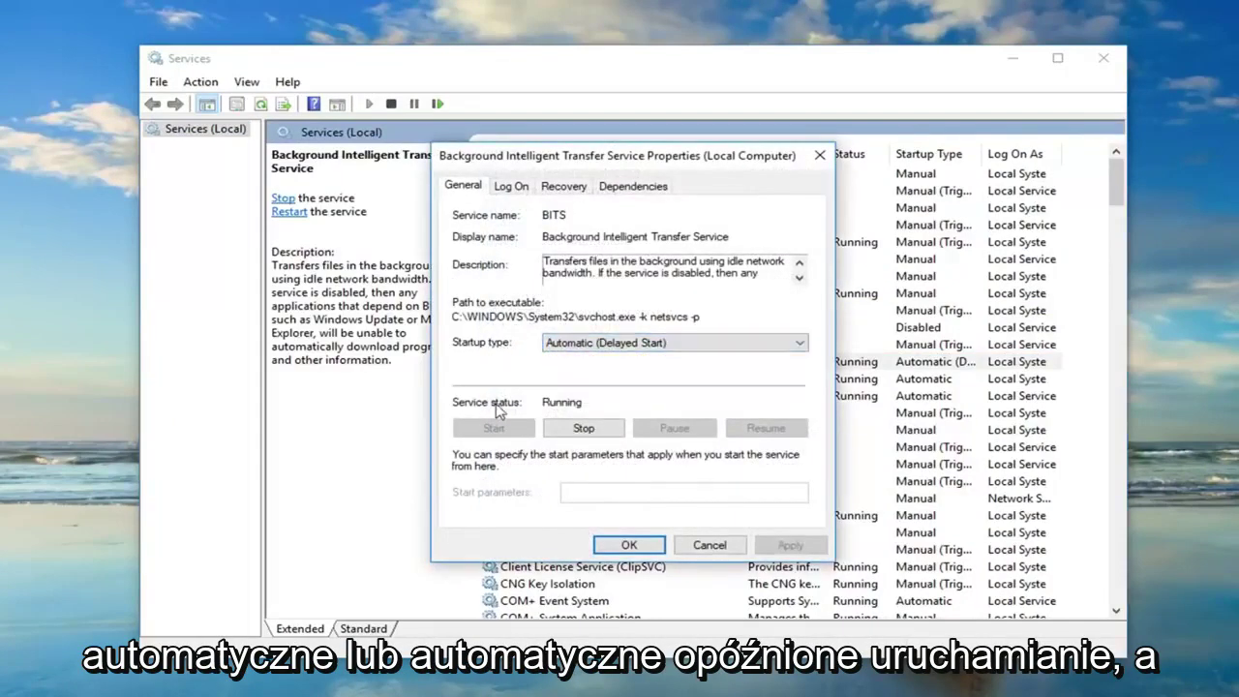
click(582, 432)
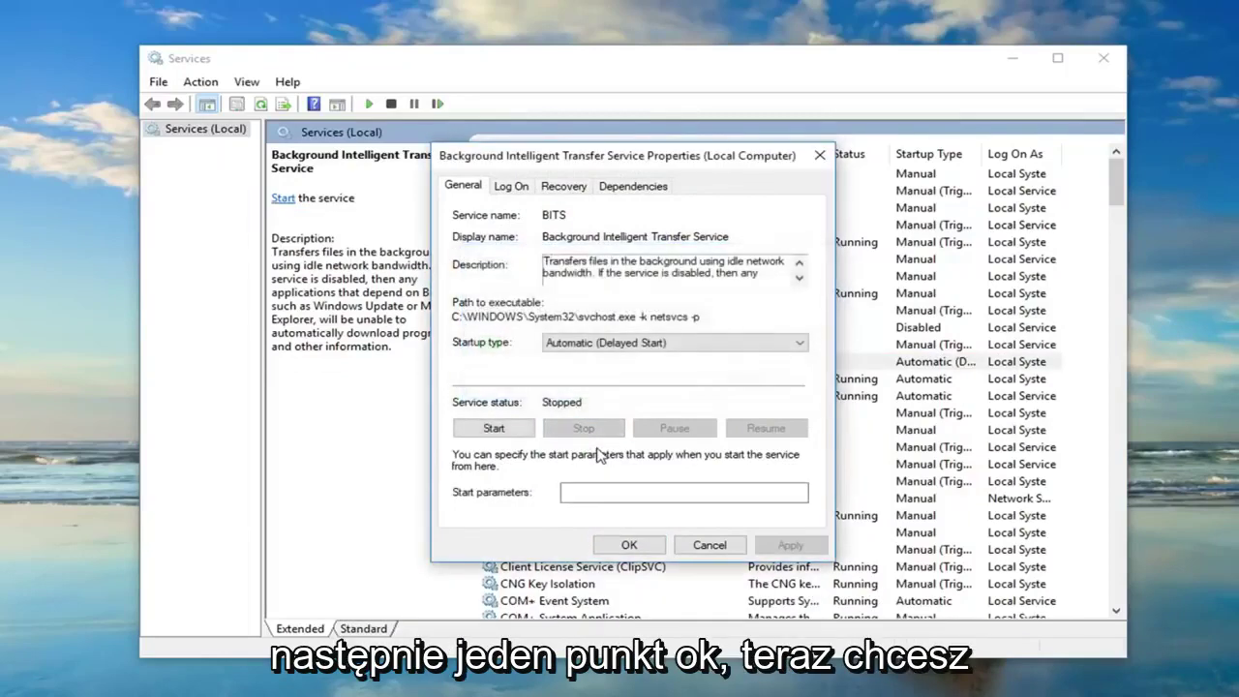
click(629, 545)
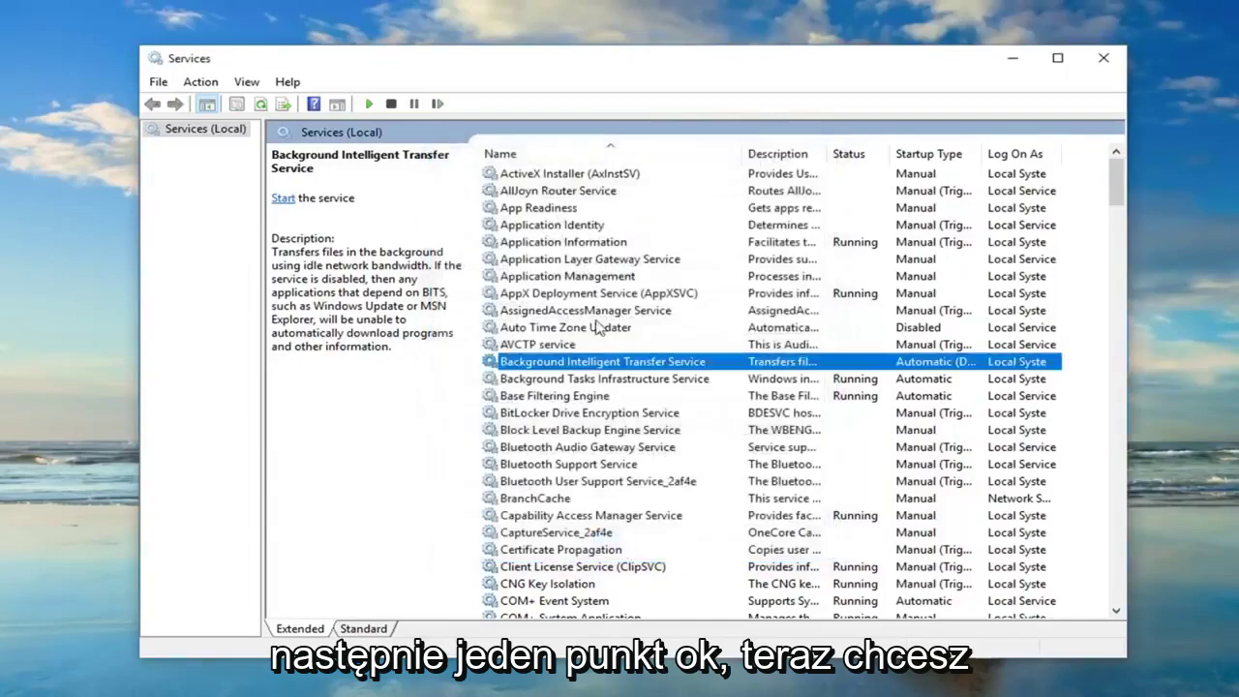
Step: Change Windows Update's startup type from Manual to Automatic and attempt to stop it
scroll(598, 334, down, 20)
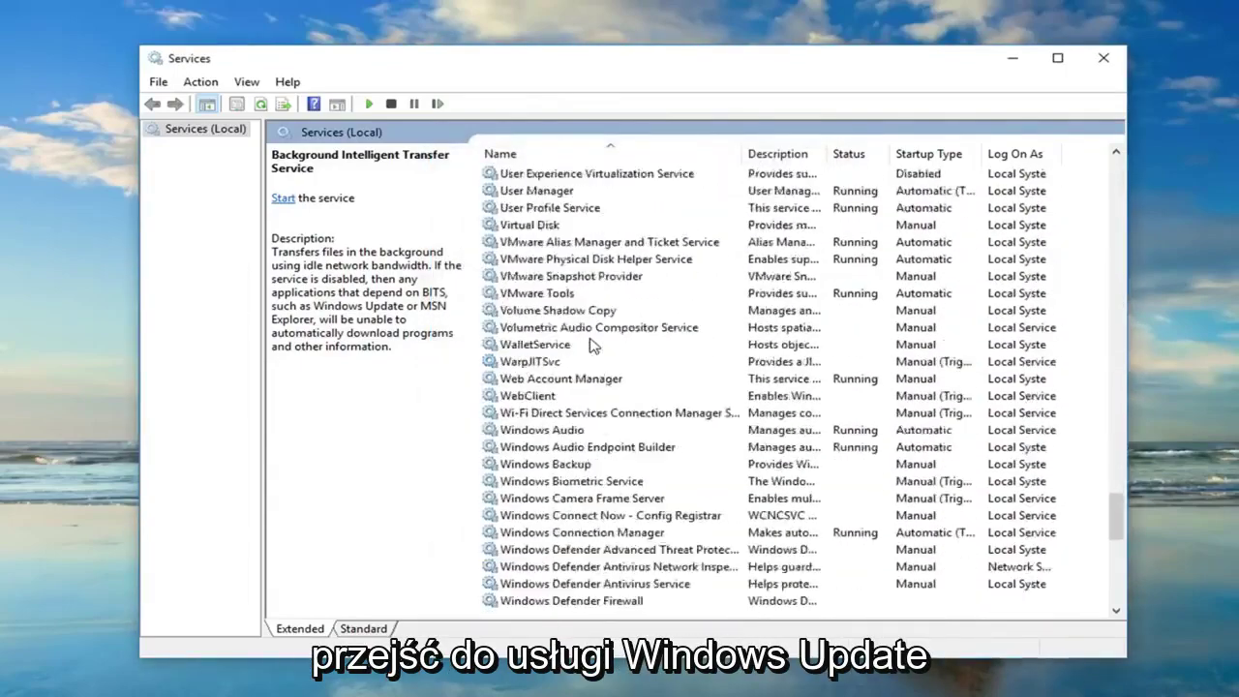
scroll(592, 346, down, 10)
click(543, 380)
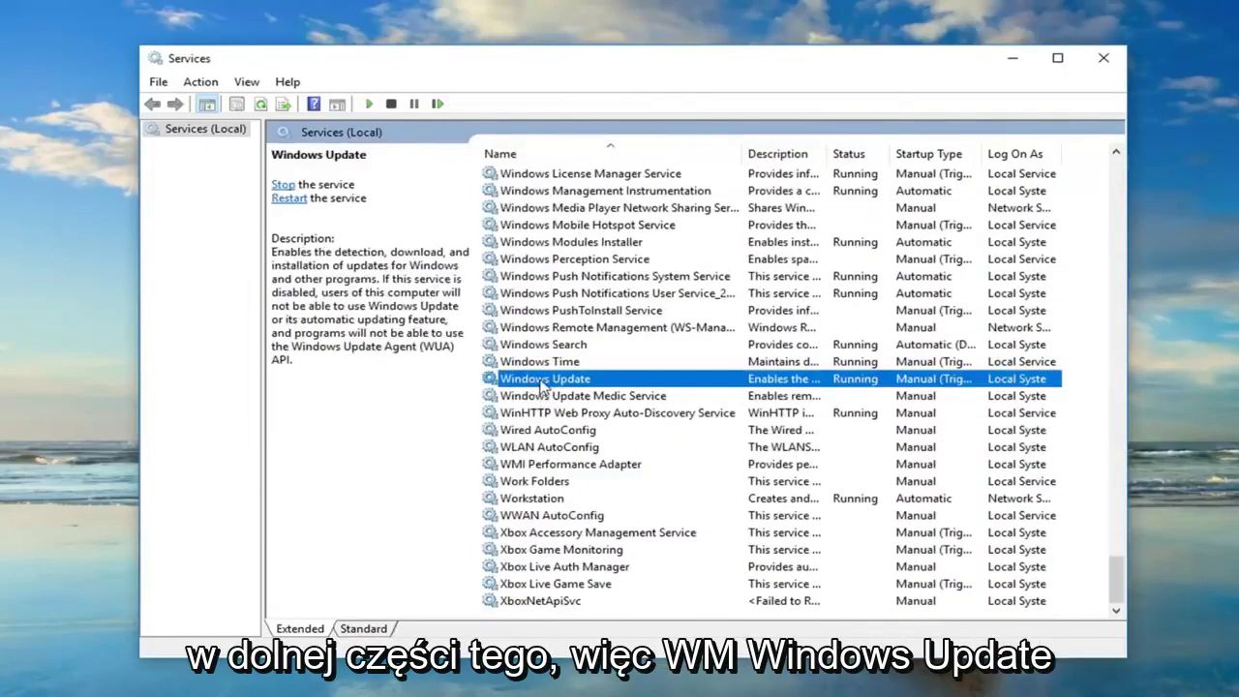
double_click(542, 379)
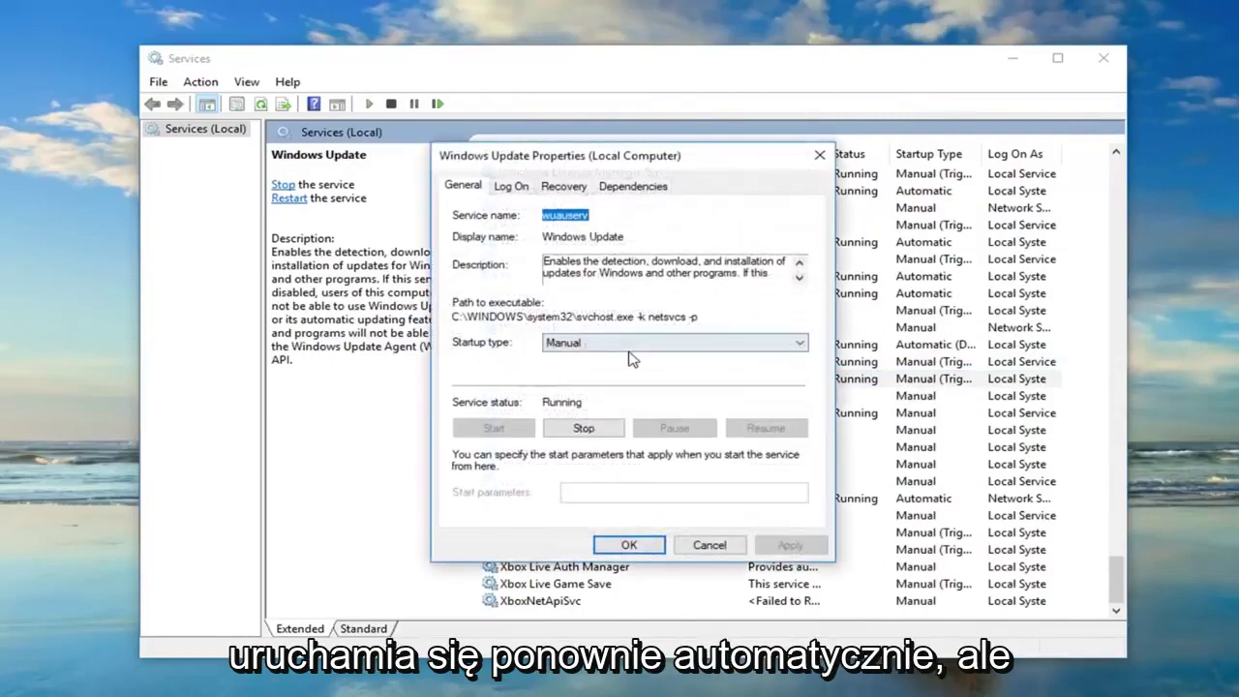
click(629, 347)
click(592, 371)
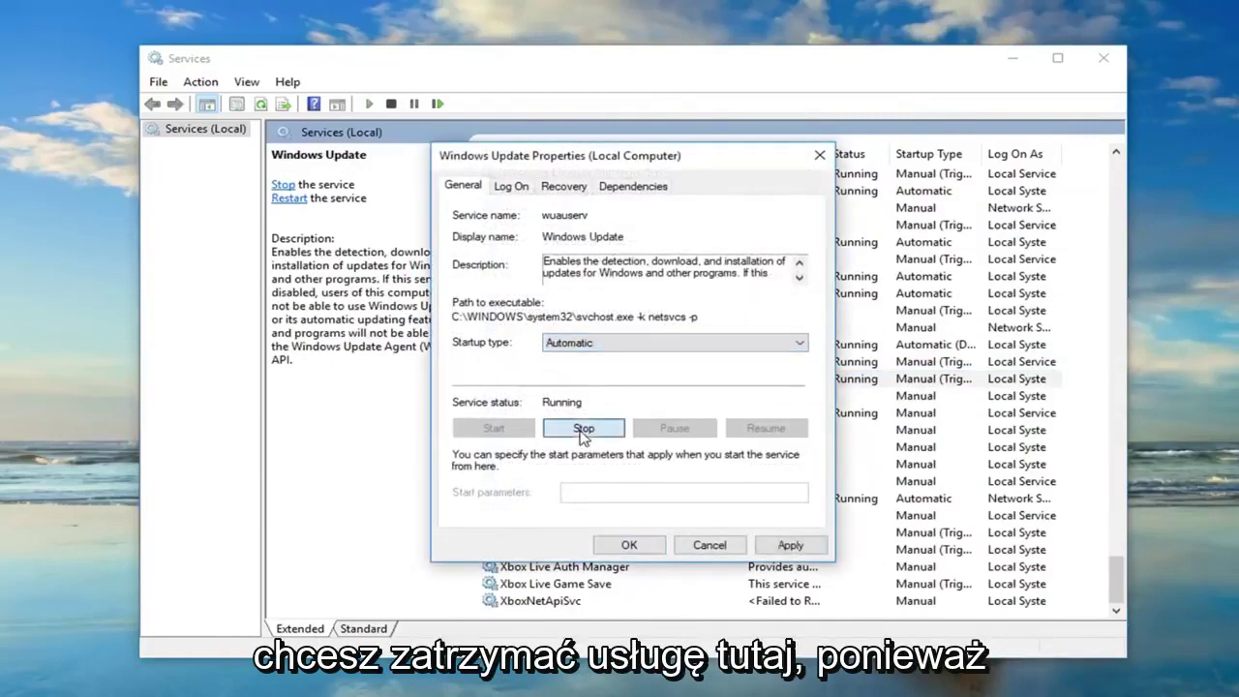
click(582, 432)
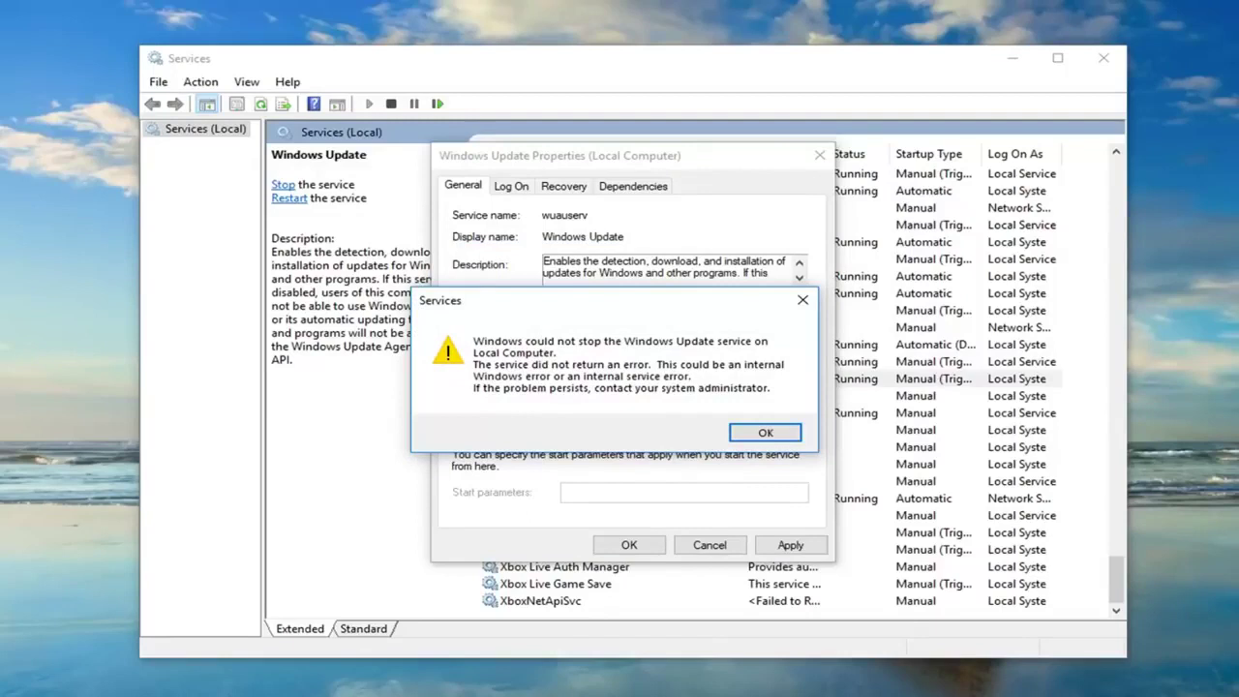
Step: Dismiss the stop error, stop Windows Update again, and apply the Automatic startup type
click(767, 431)
click(584, 429)
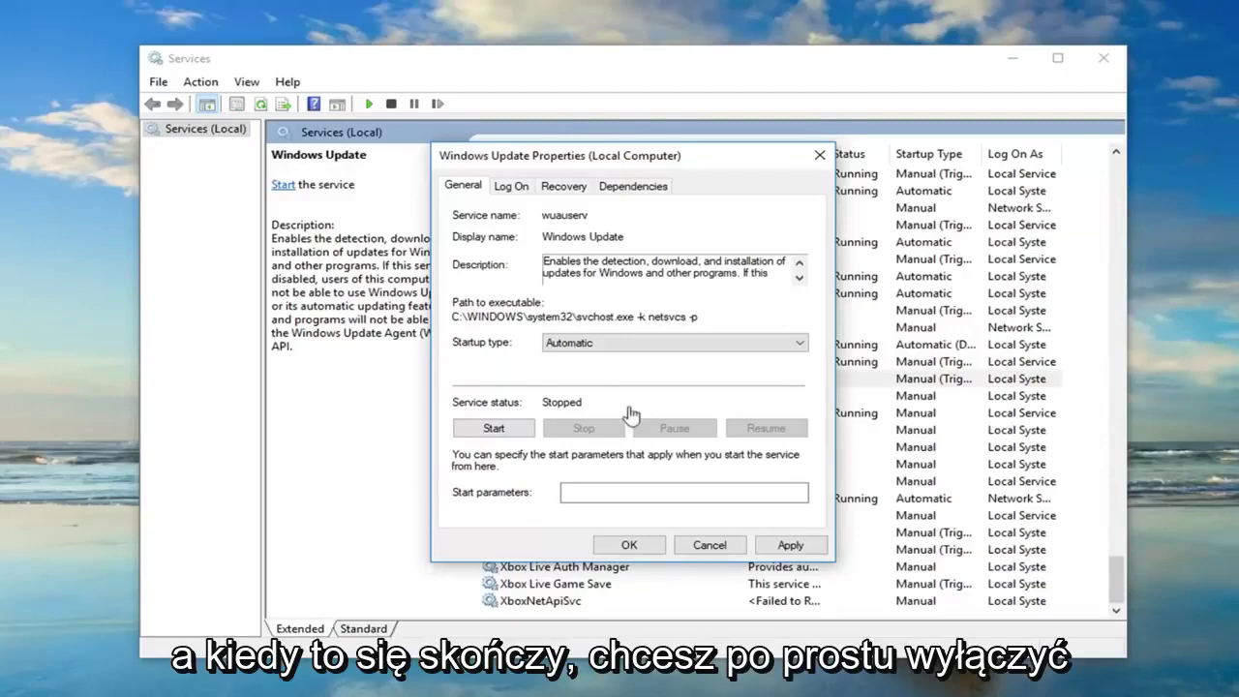
click(788, 545)
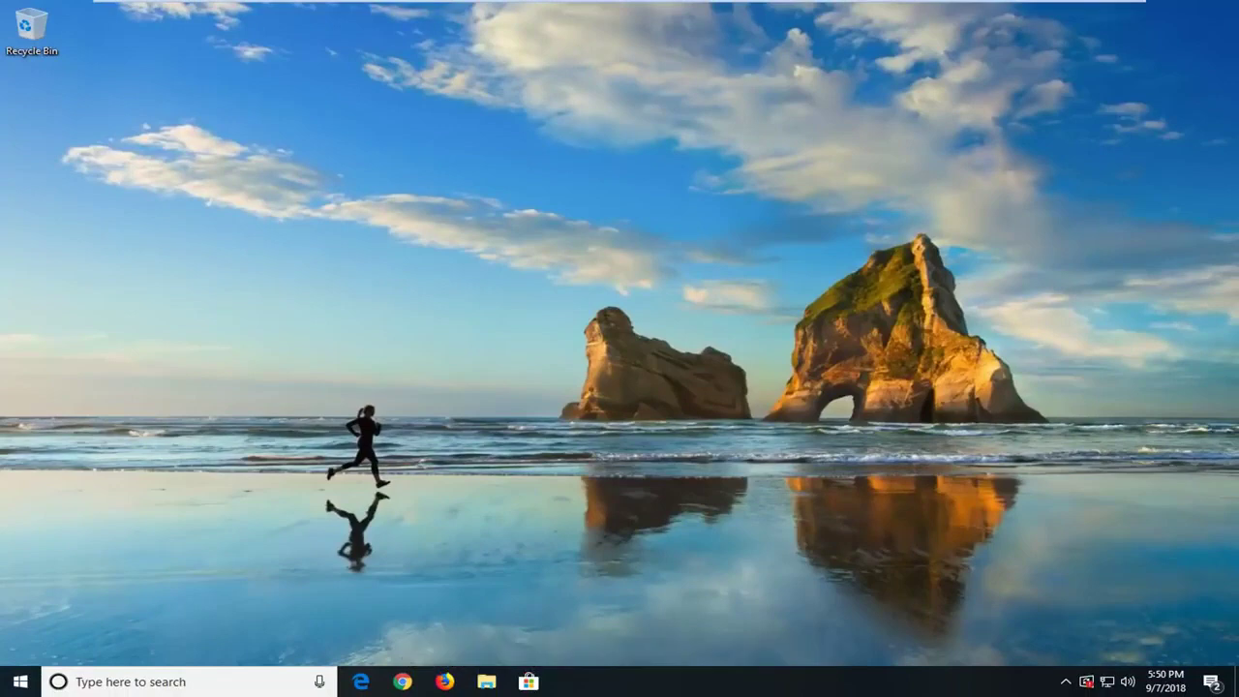
Step: Search 'windows explorer' from the Start menu and launch File Explorer
click(11, 689)
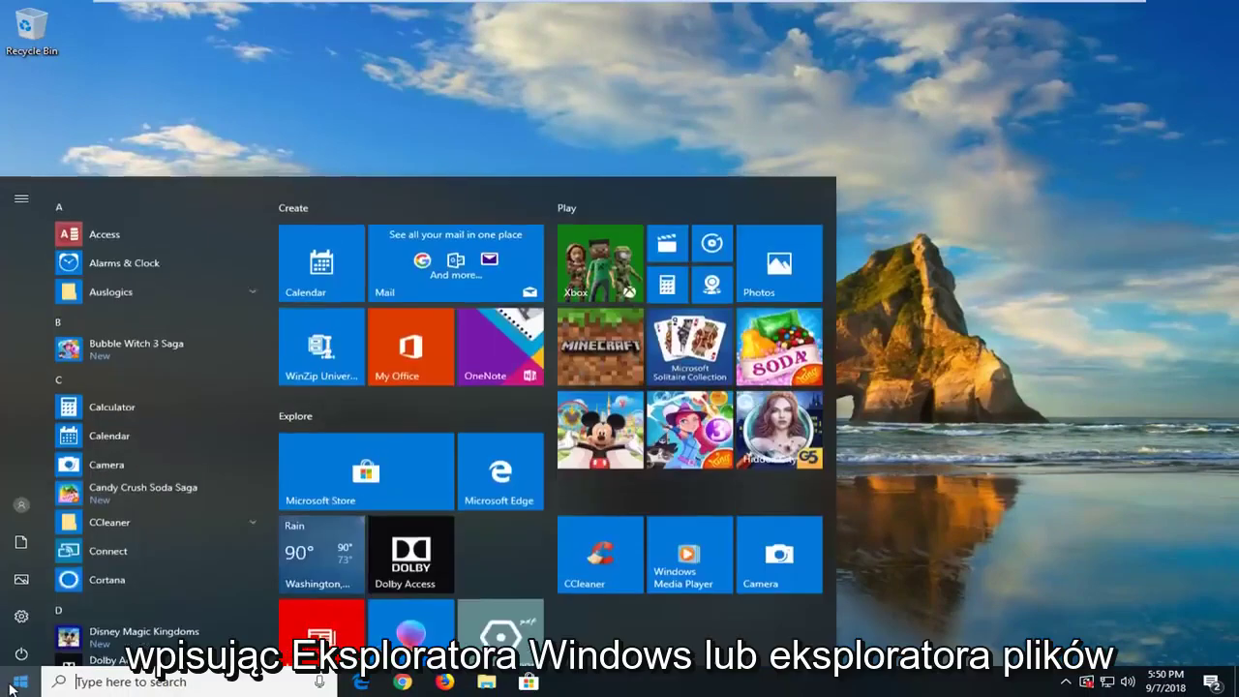
text(wn)
text(ndow)
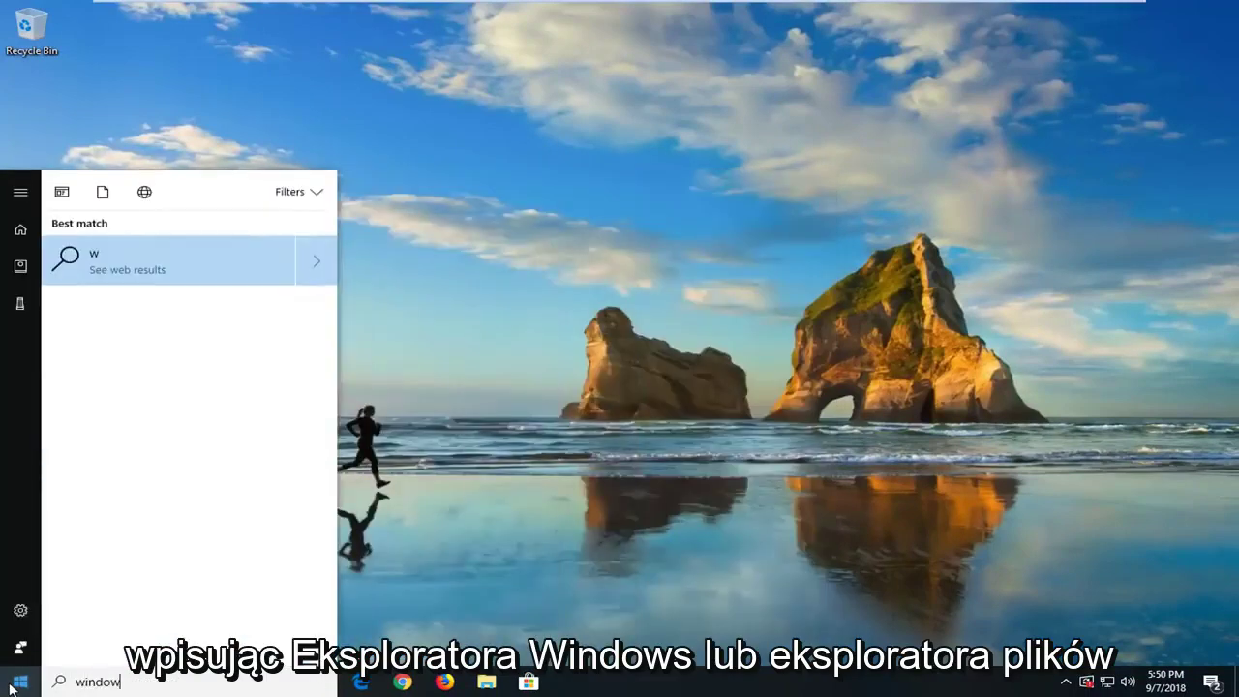
text(s explorer)
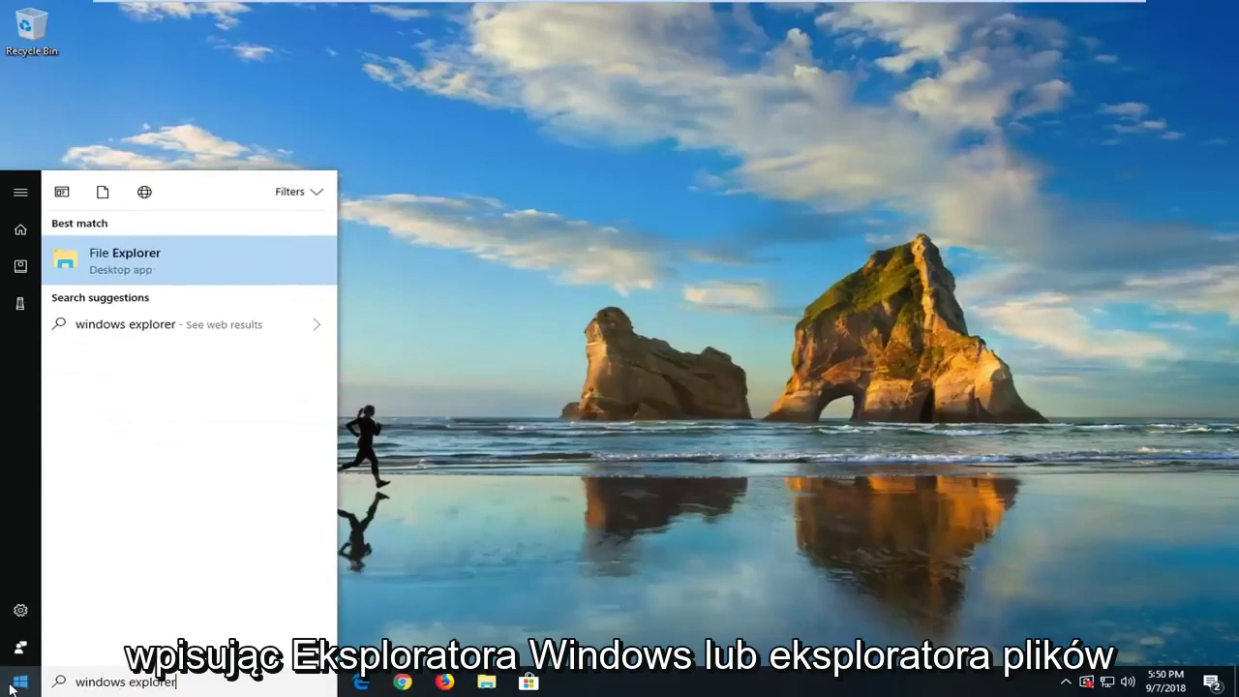
click(103, 257)
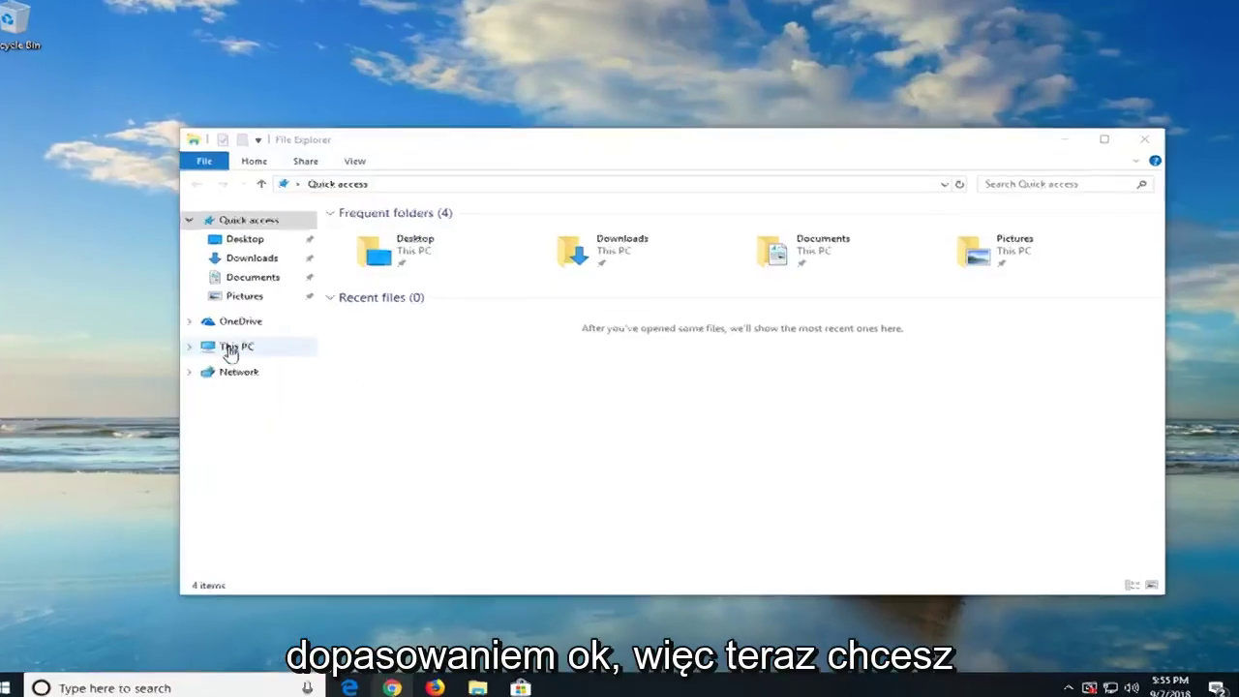
Step: Navigate to the C:\Windows\SoftwareDistribution\Download folder
click(232, 348)
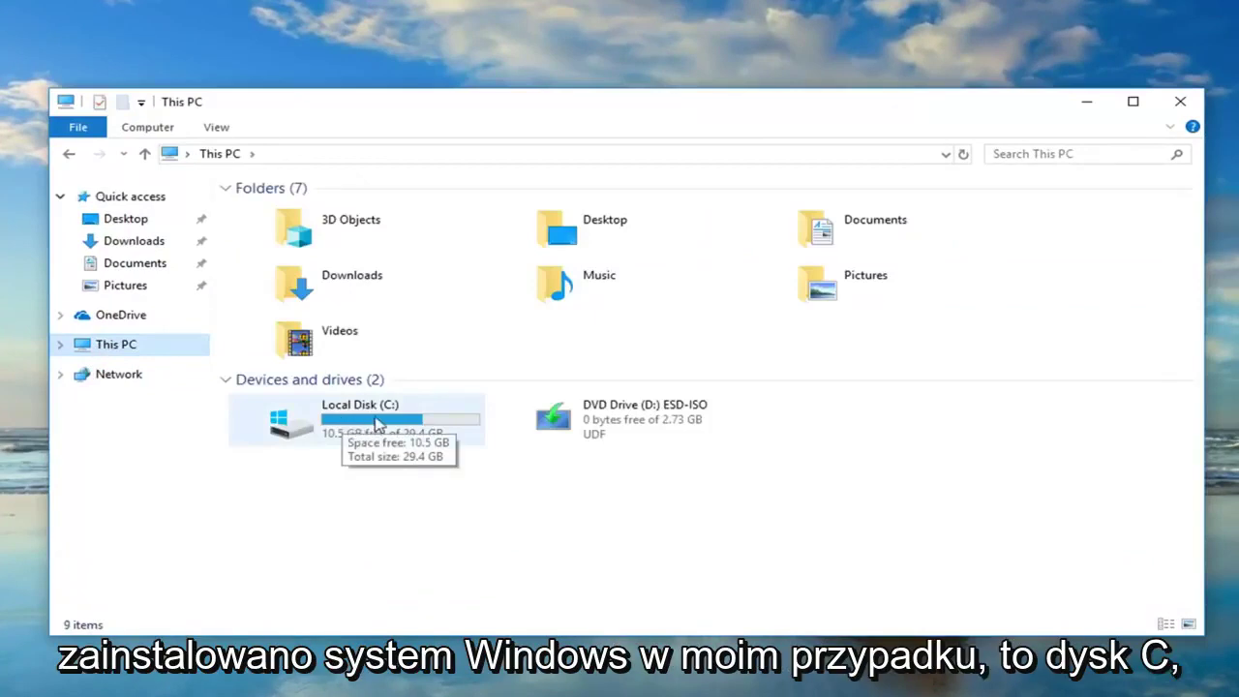
double_click(355, 434)
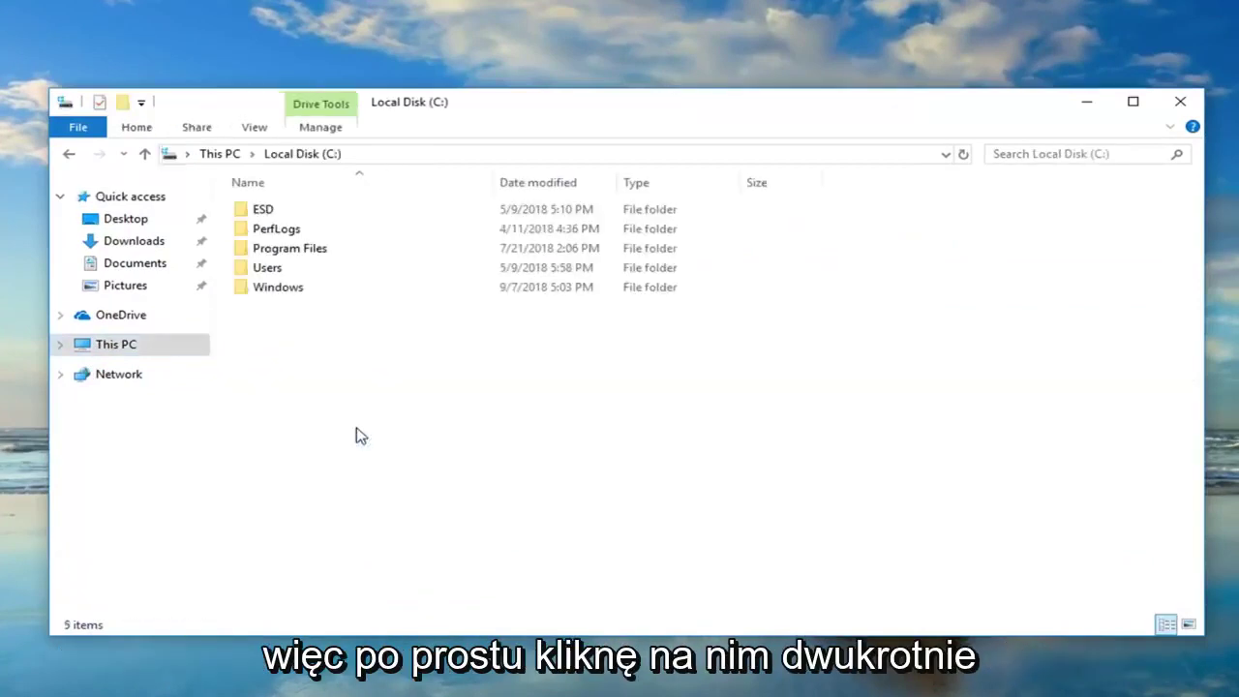
double_click(278, 289)
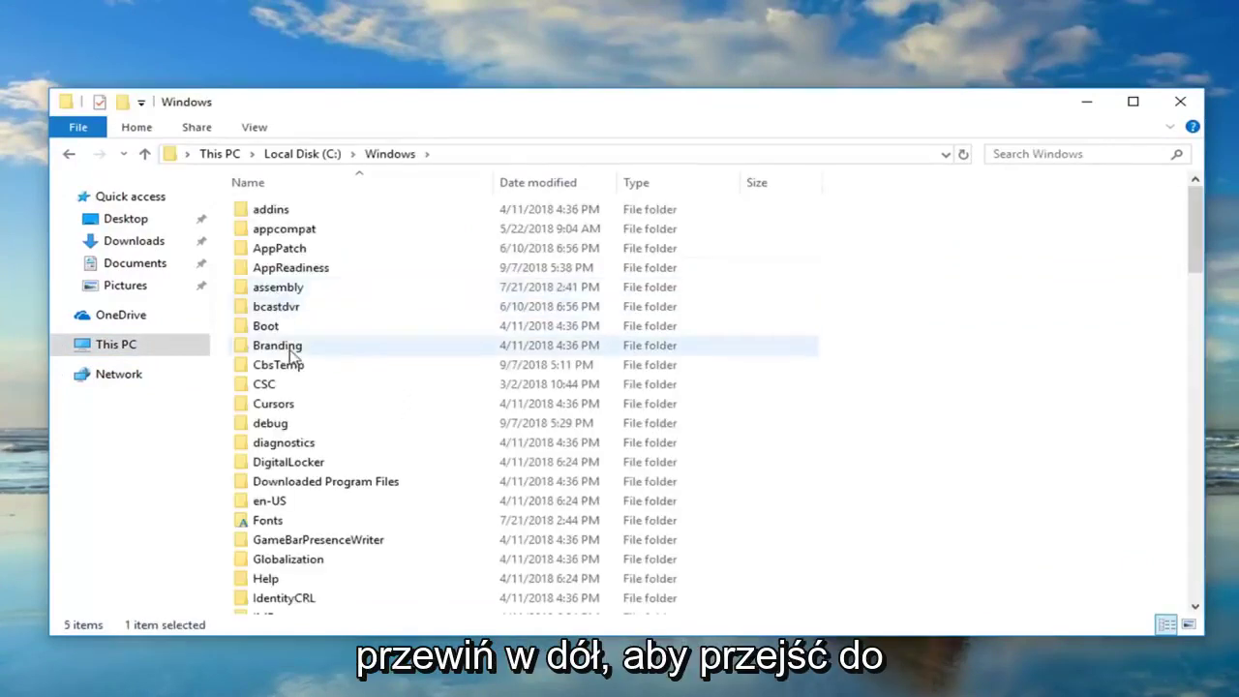
scroll(291, 357, down, 12)
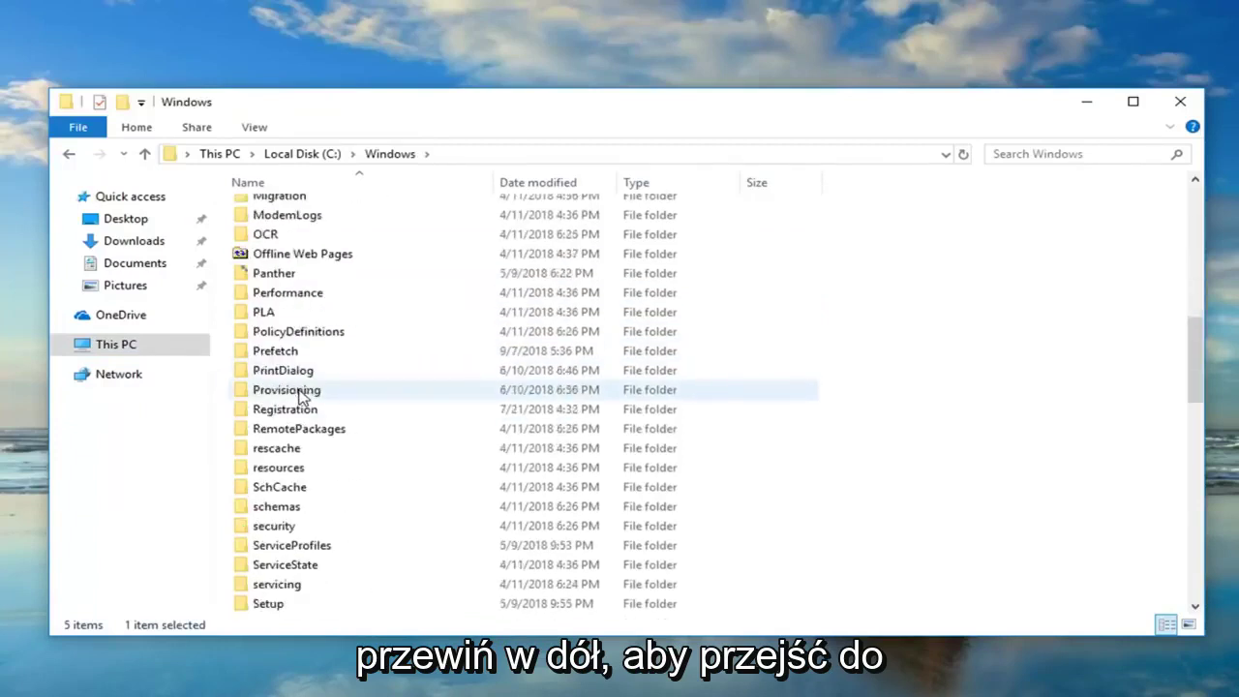
scroll(272, 511, up, 1)
double_click(291, 600)
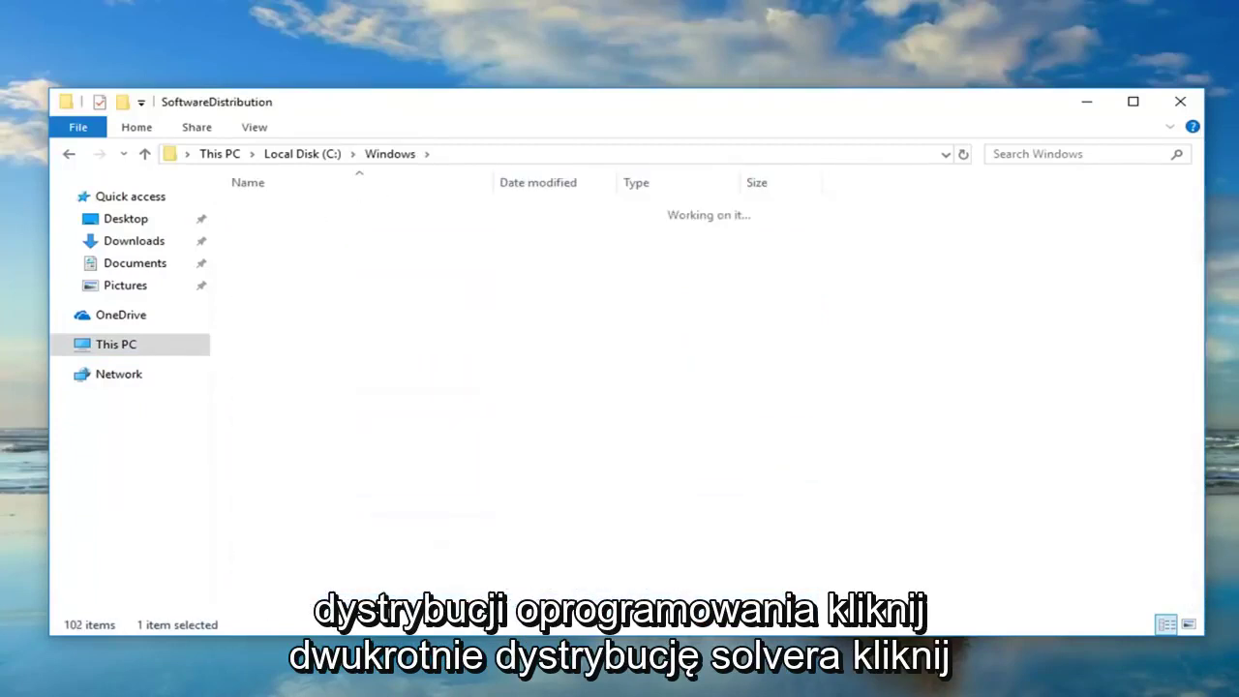
click(274, 230)
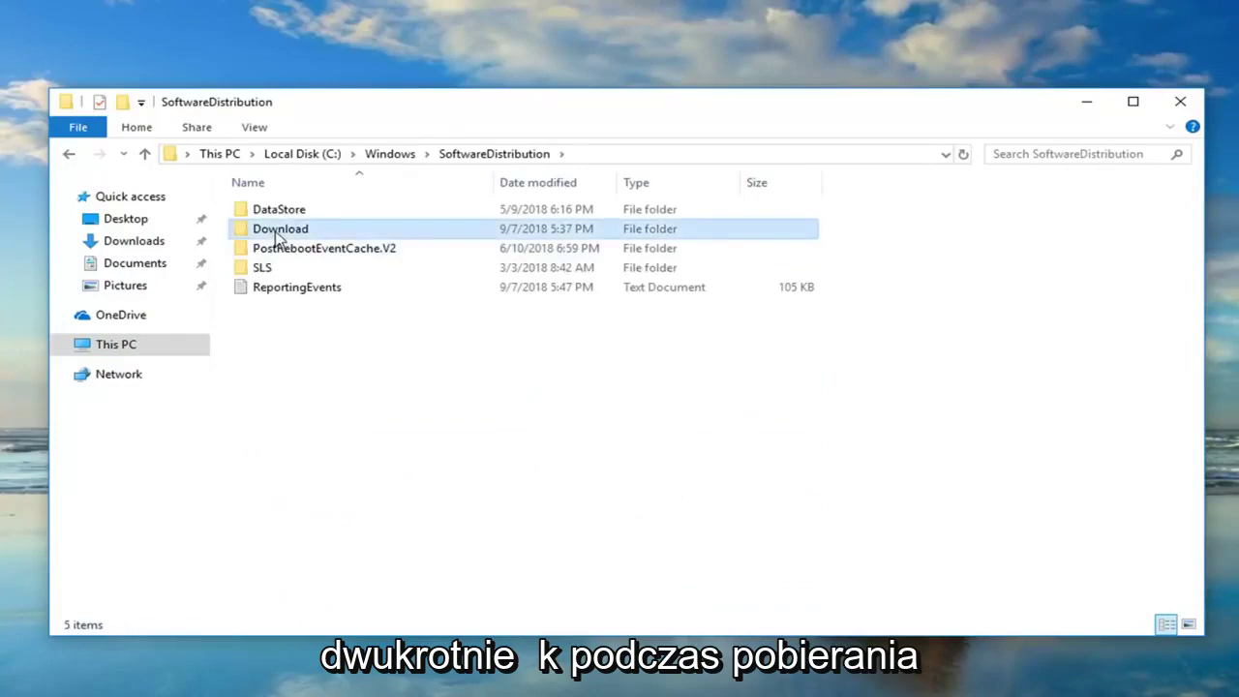
double_click(274, 229)
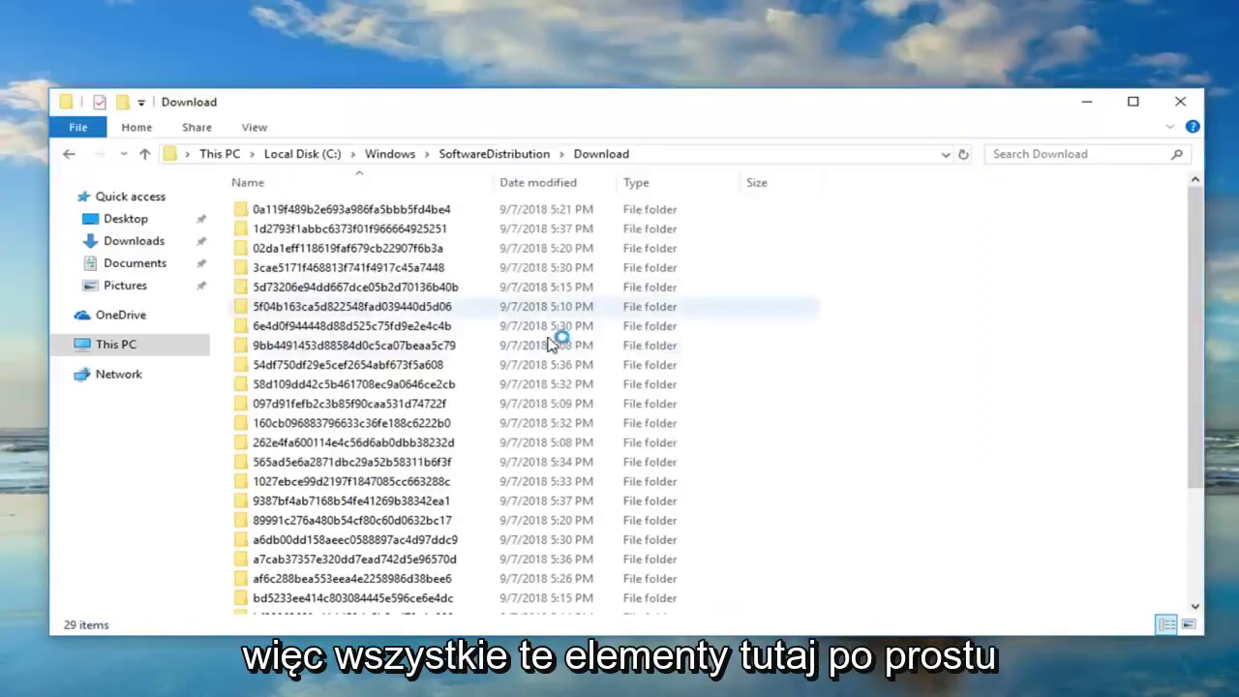
Step: Select all 29 update cache folders in Download and delete them
click(678, 306)
click(477, 250)
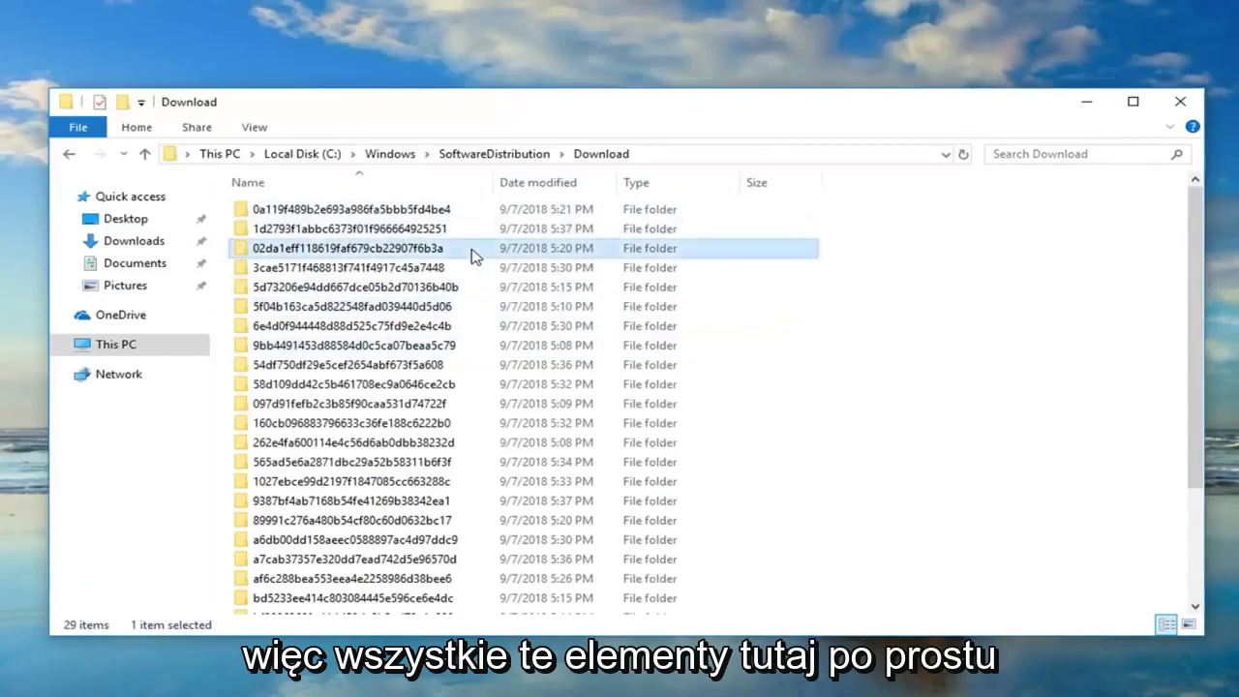
key(ctrl+a)
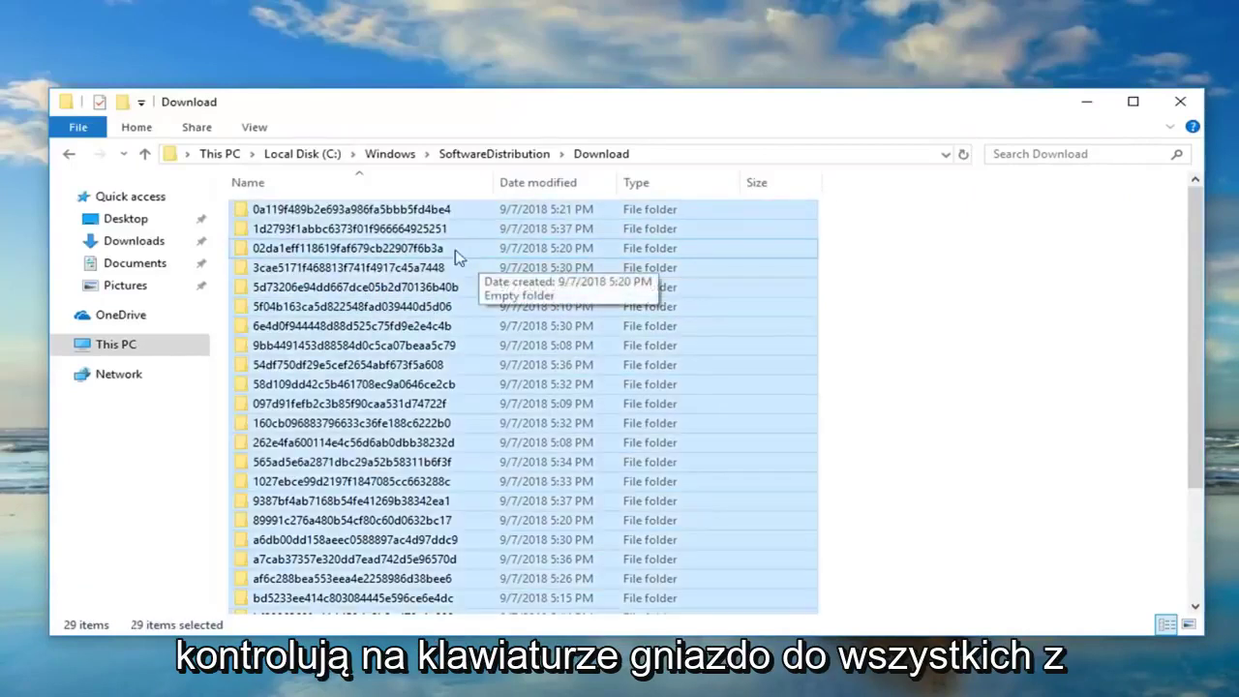
right_click(371, 294)
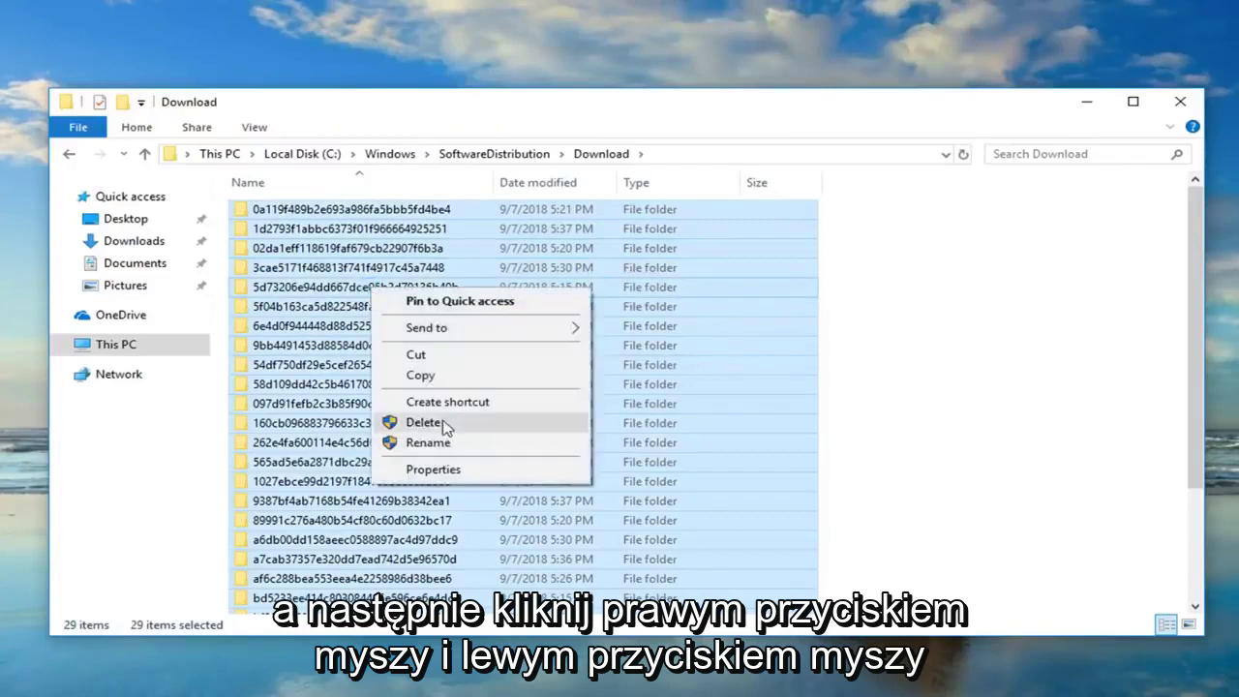
click(424, 423)
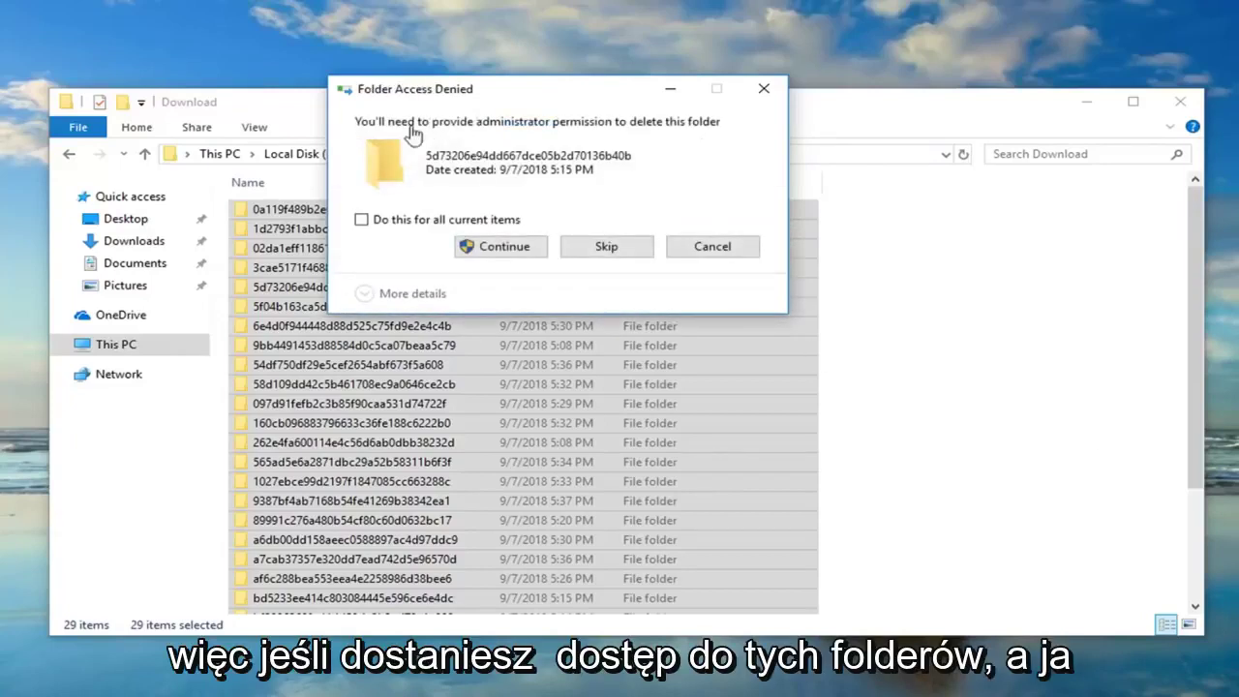
Step: Approve the access request for all current items so Download ends with 0 items
click(362, 220)
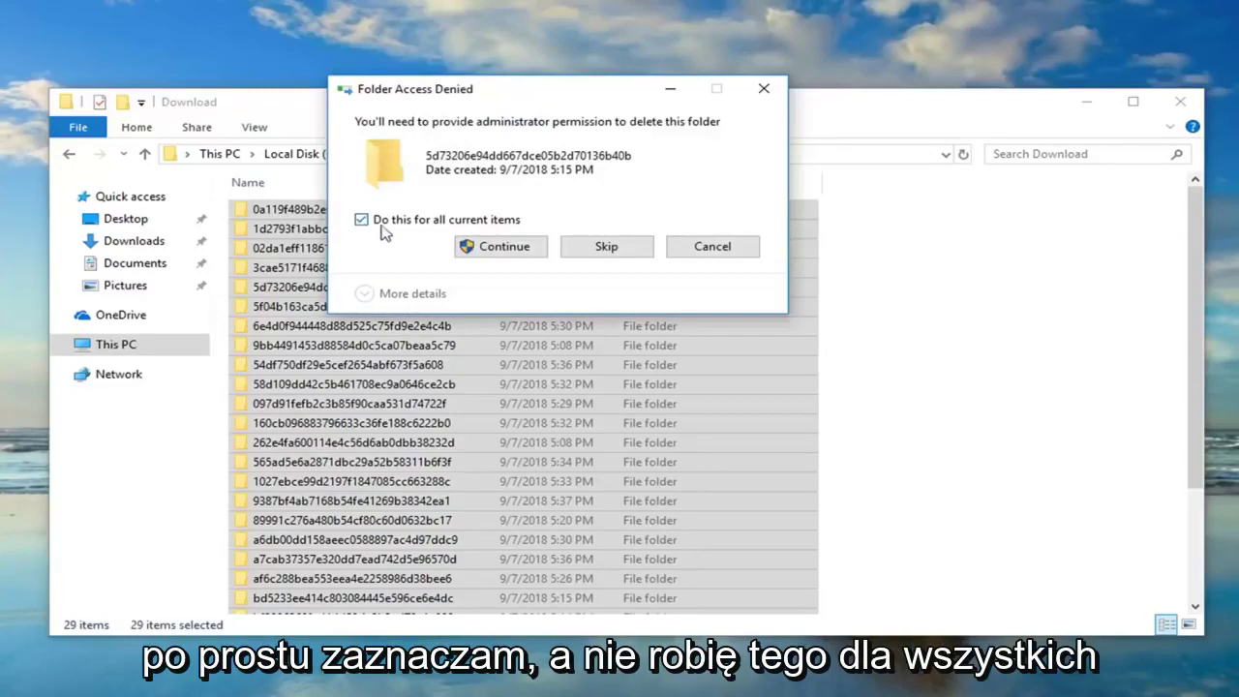
click(495, 247)
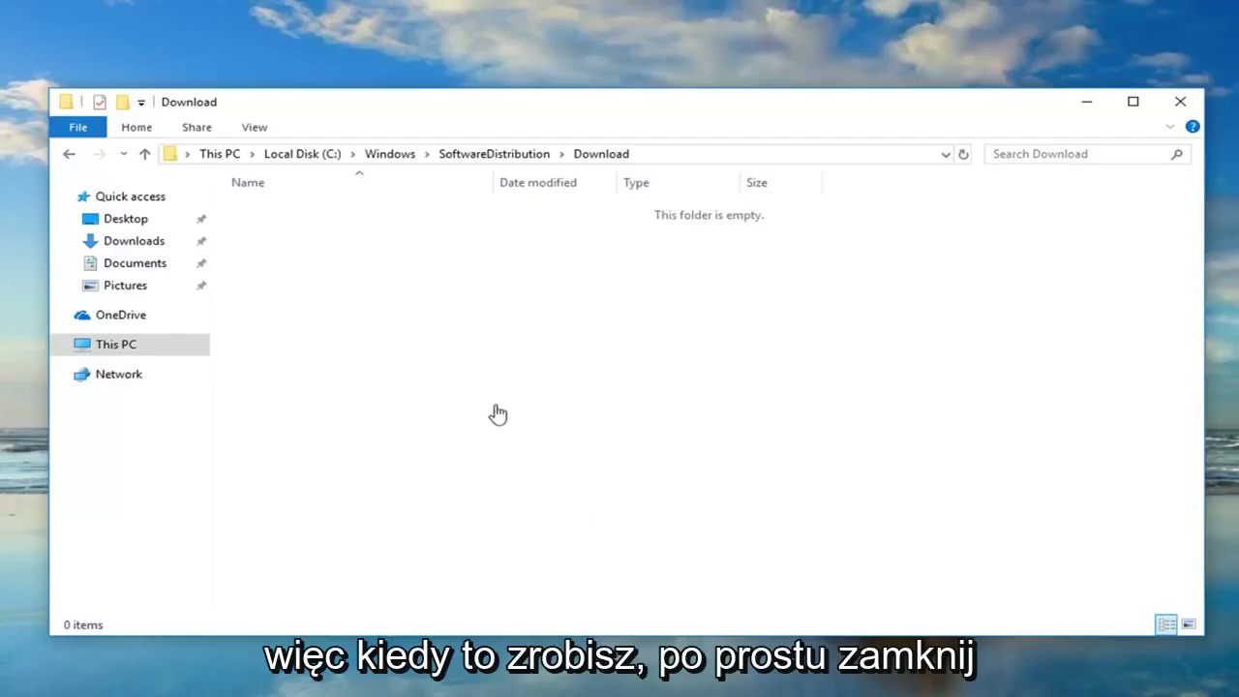
Step: Close the Download window and launch Command Prompt as administrator from a 'cmd' search
click(1181, 102)
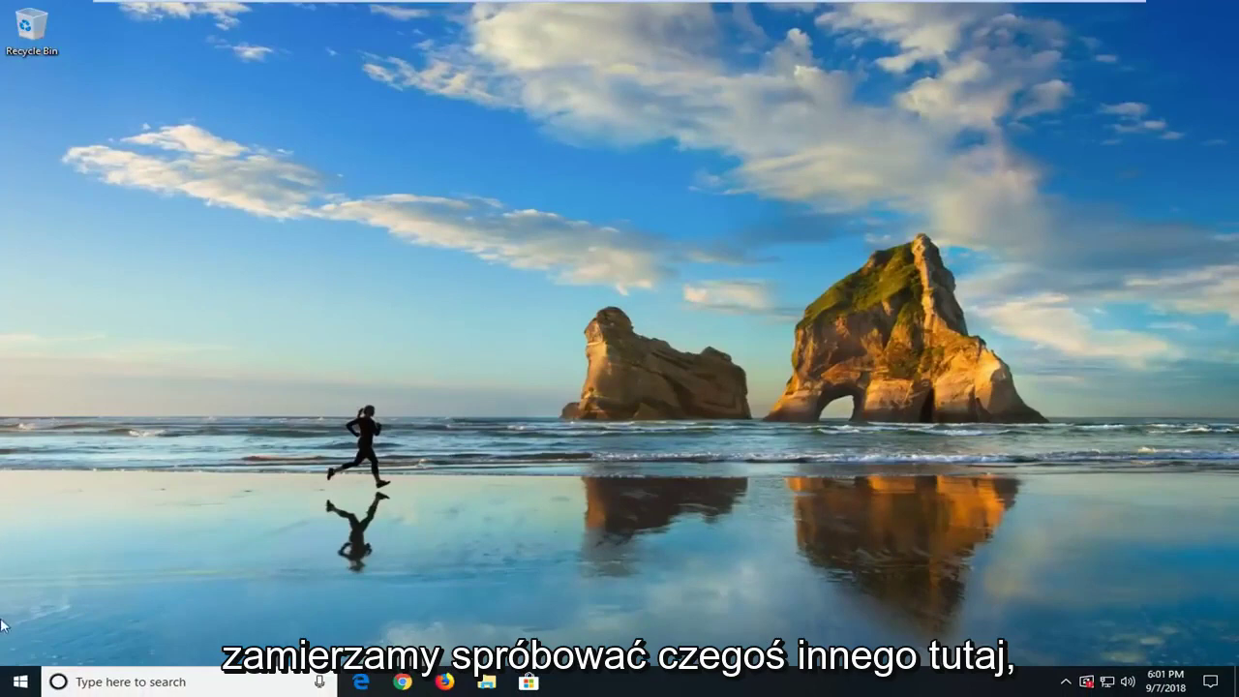
click(20, 685)
text(c)
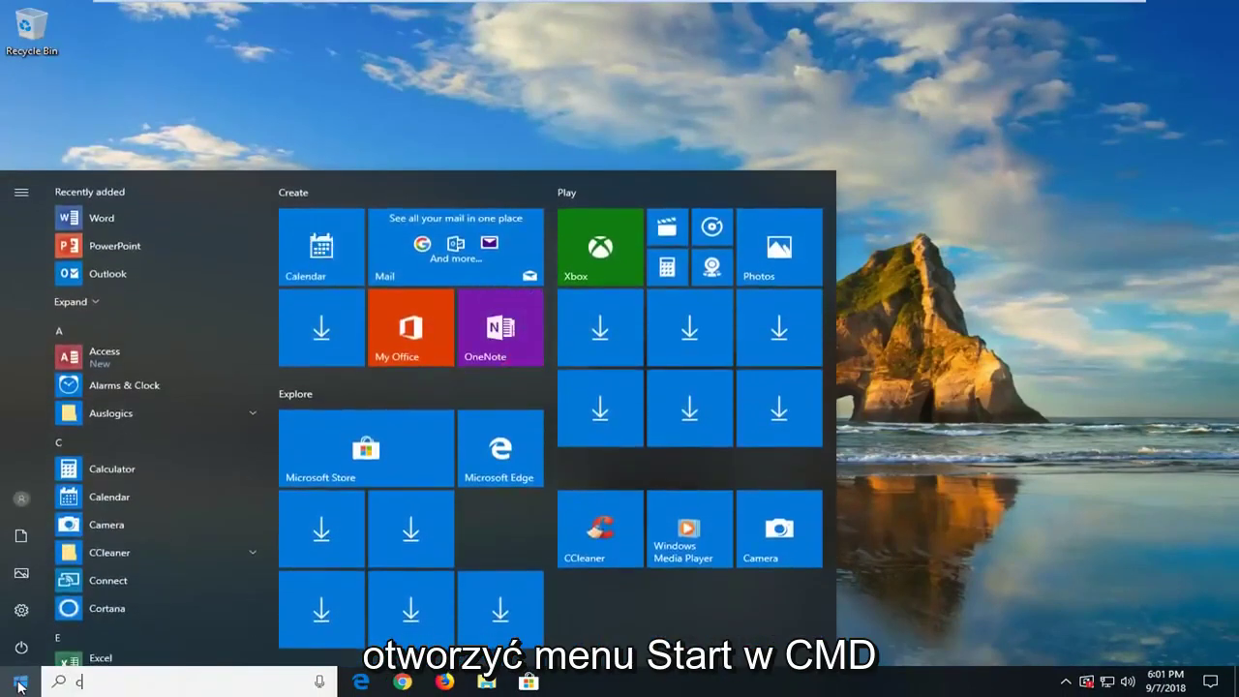
text(md)
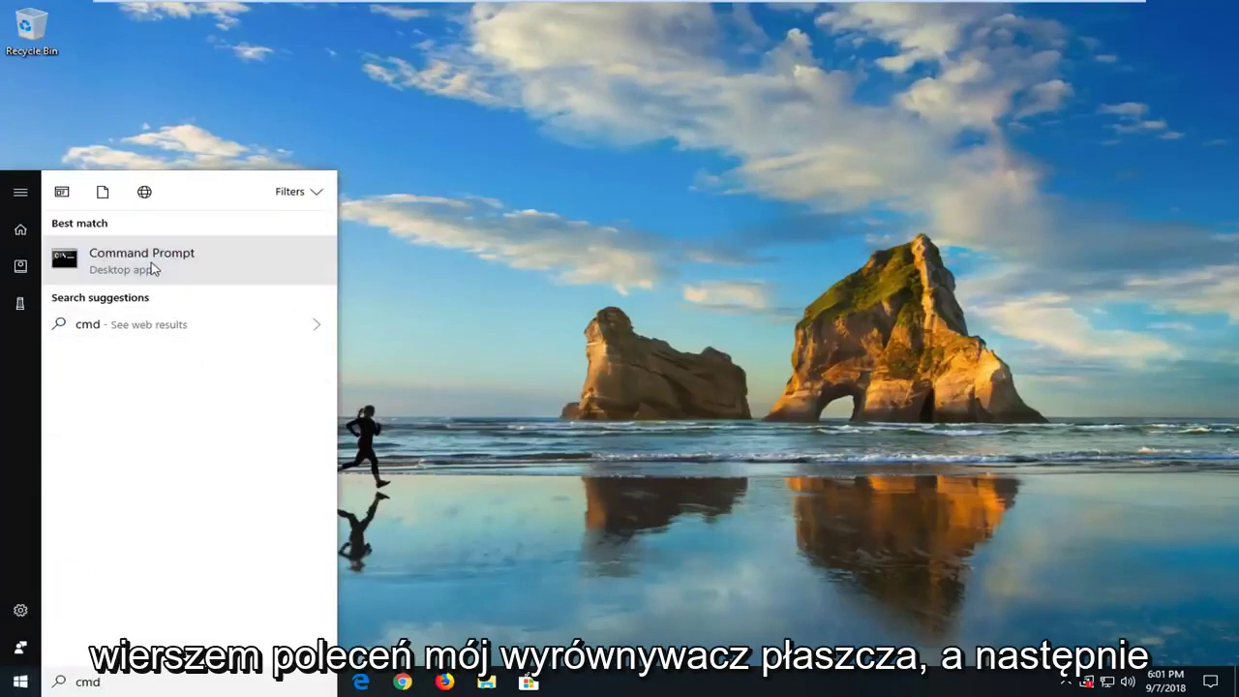
right_click(151, 268)
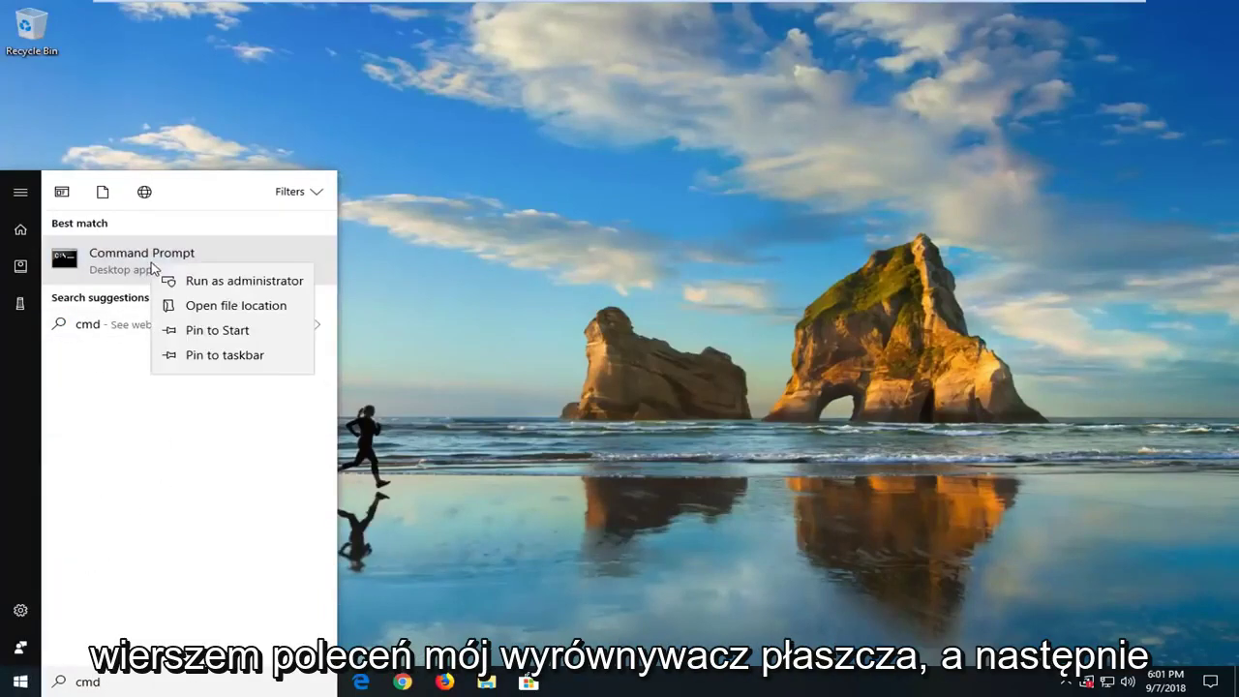
click(214, 280)
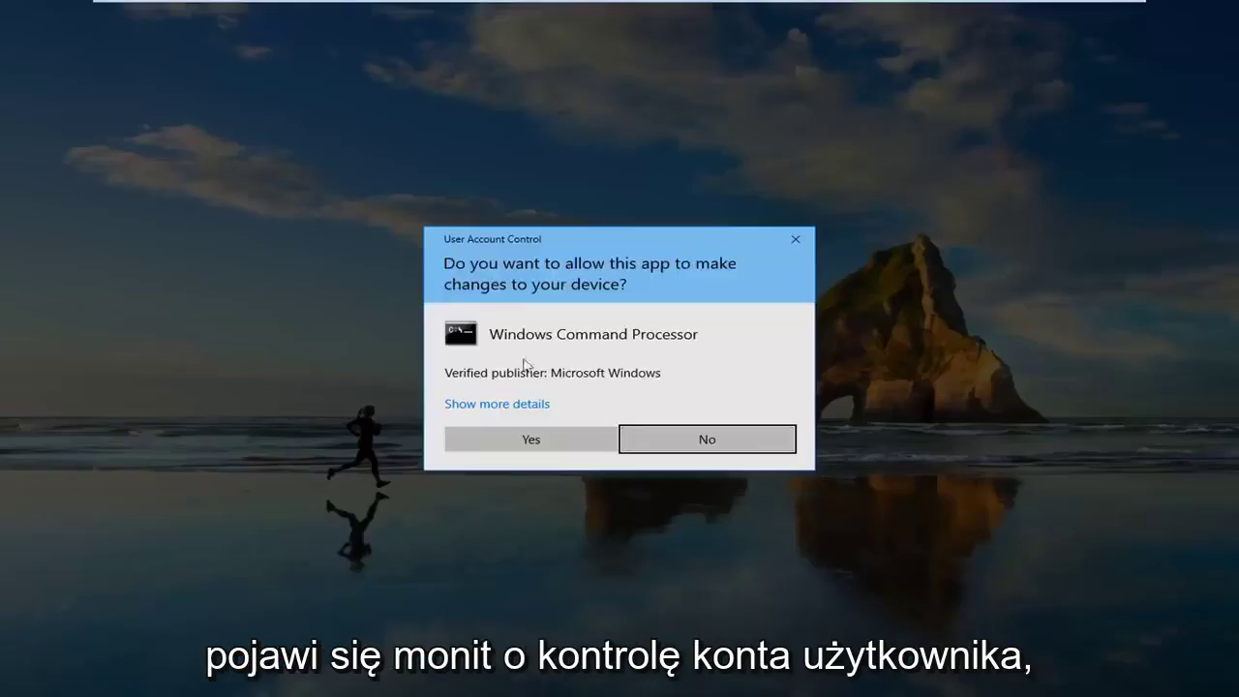
click(531, 440)
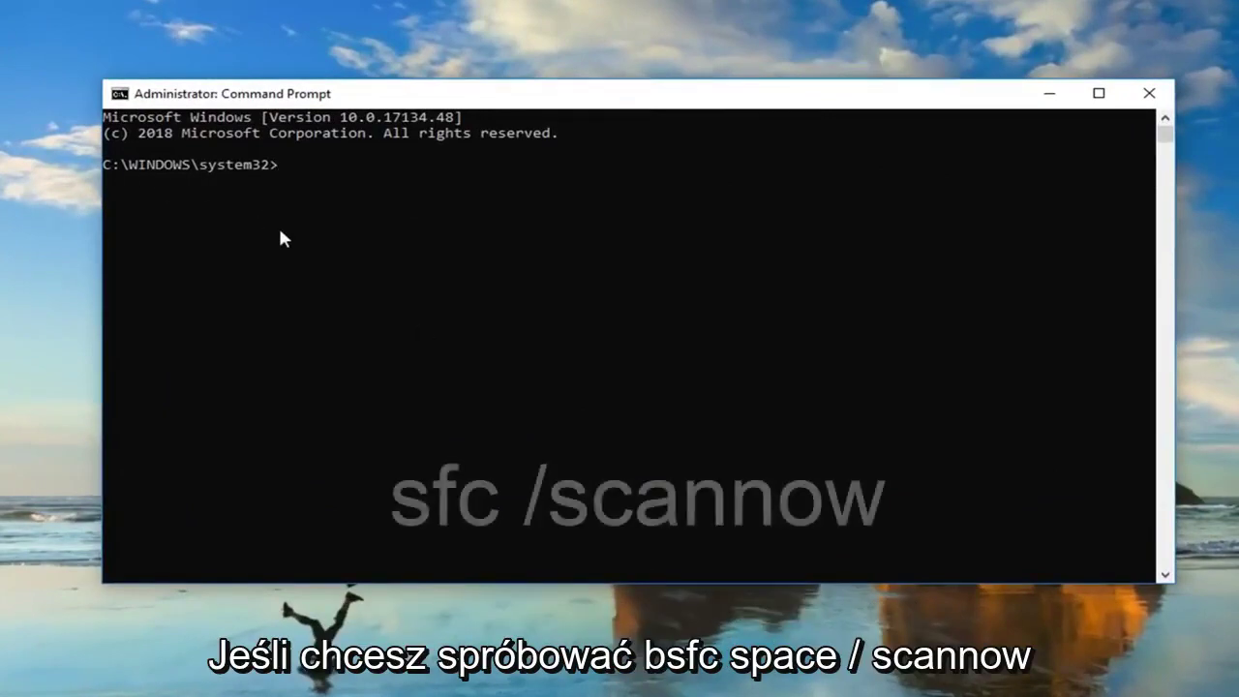
Step: Run sfc /scannow in the administrator Command Prompt and move its window aside
text(sfc /scannow)
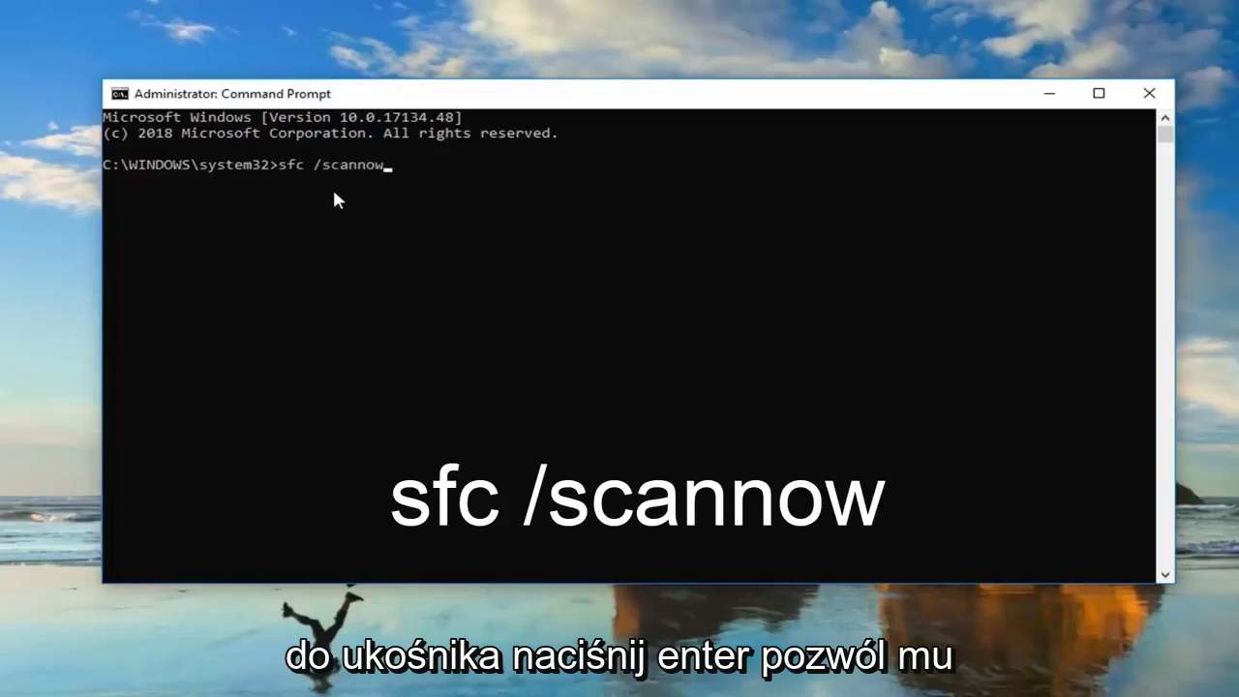
key(Return)
drag(415, 93, 472, 120)
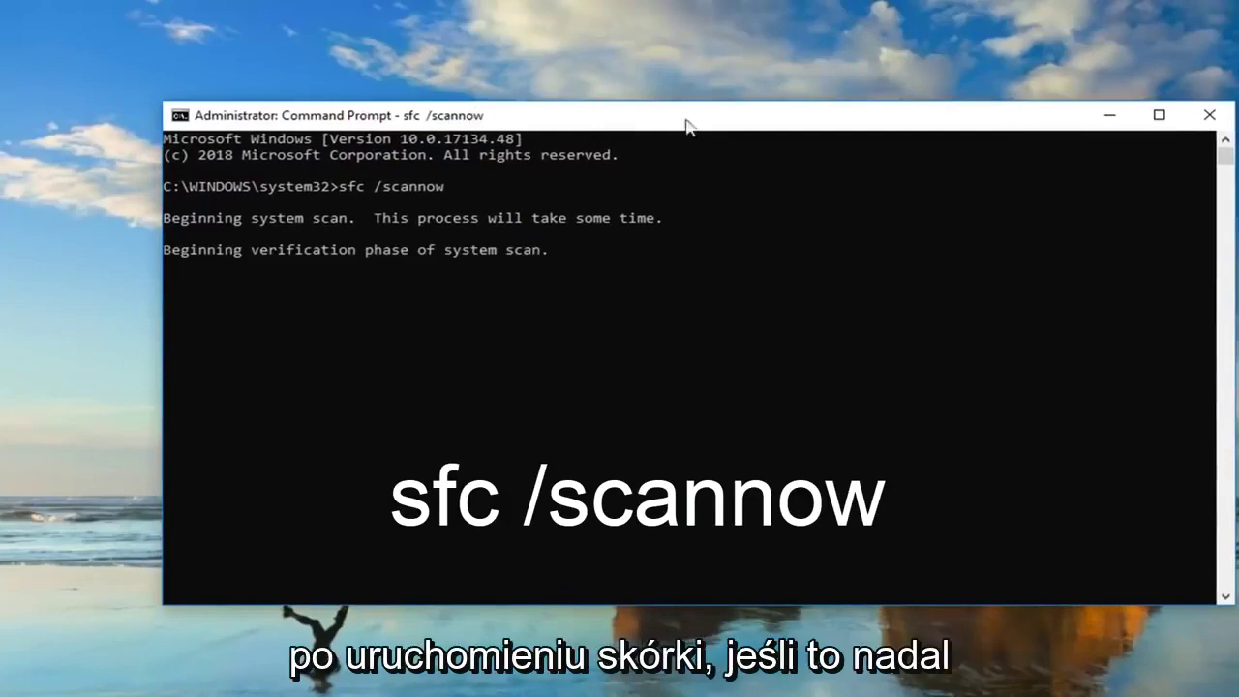
key(super)
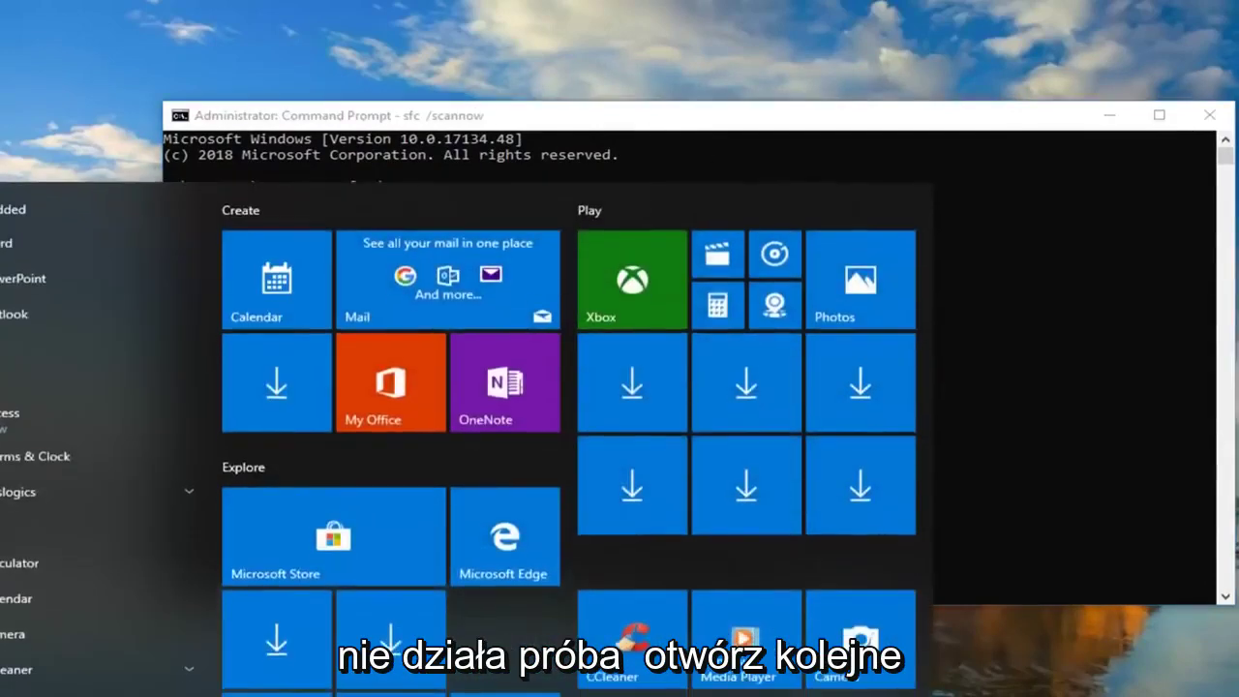
Step: Launch a second administrator Command Prompt and paste DISM /Online /Cleanup-Image /RestoreHealth at its prompt
text(c)
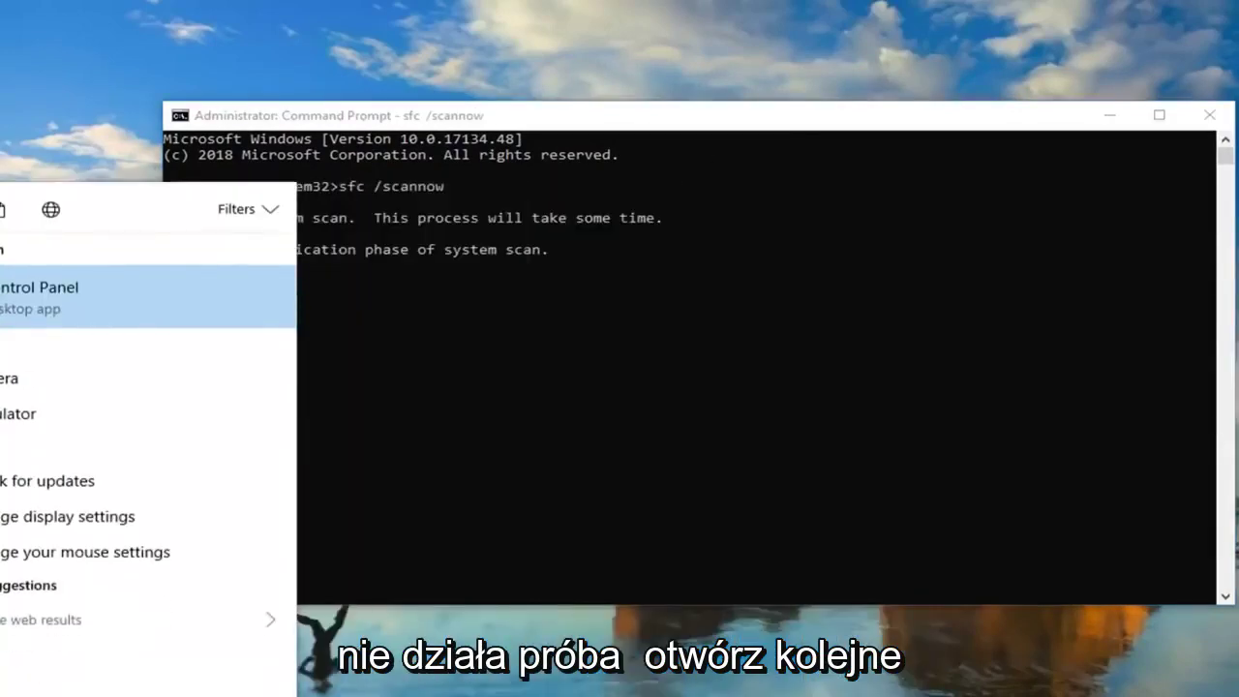
text(md)
right_click(52, 298)
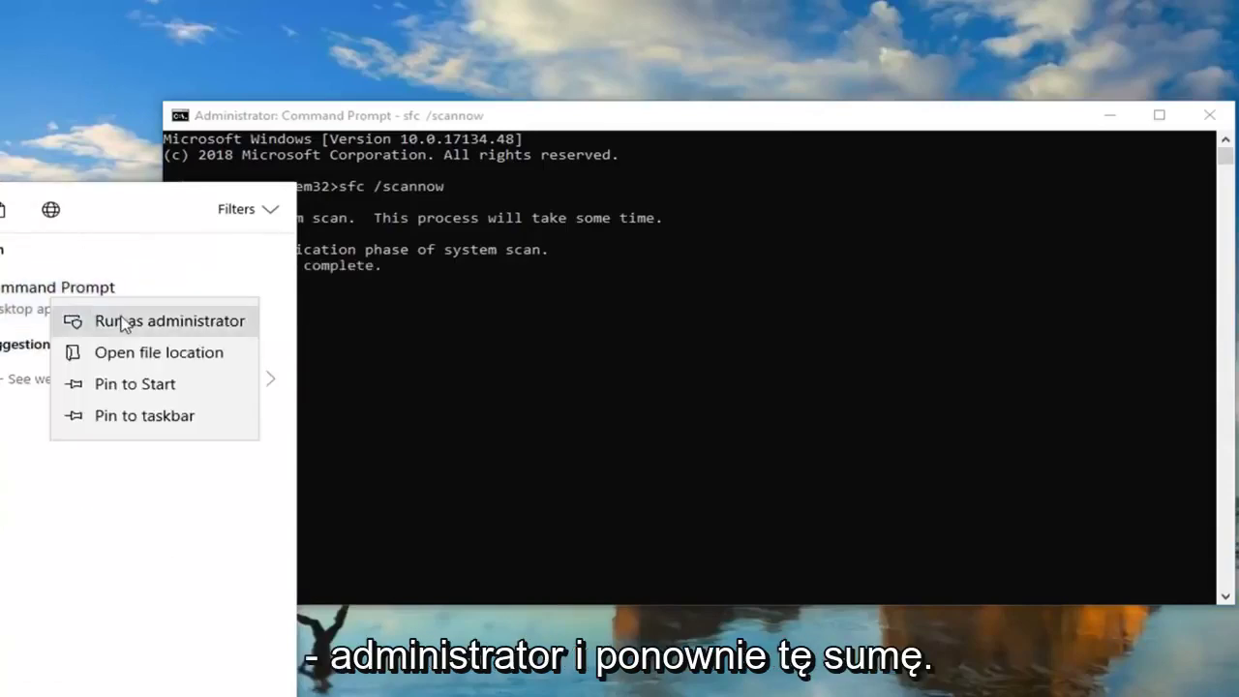
click(124, 323)
click(557, 528)
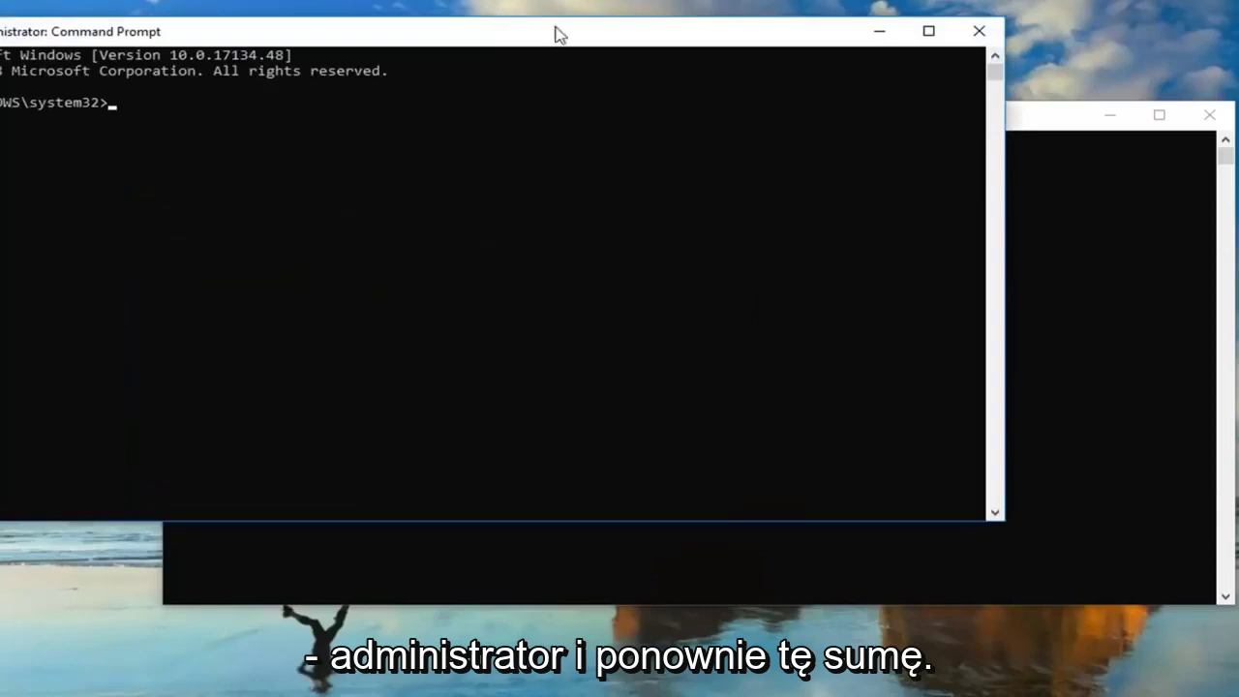
drag(558, 35, 783, 116)
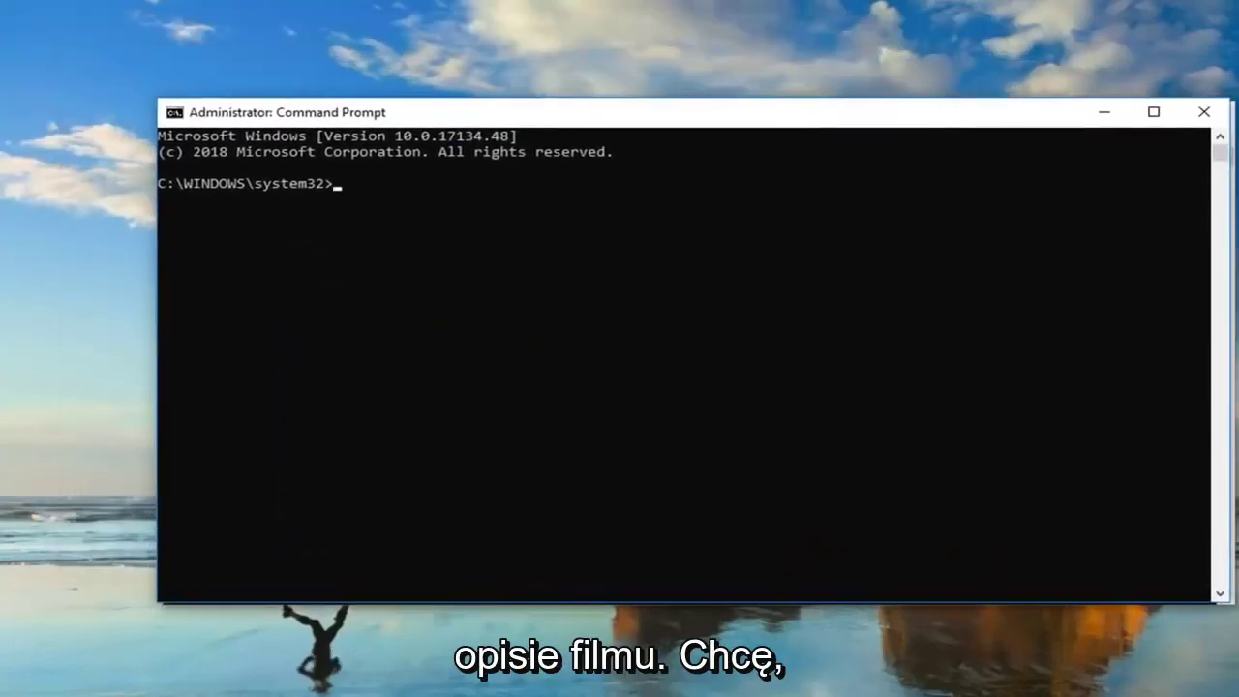
right_click(624, 115)
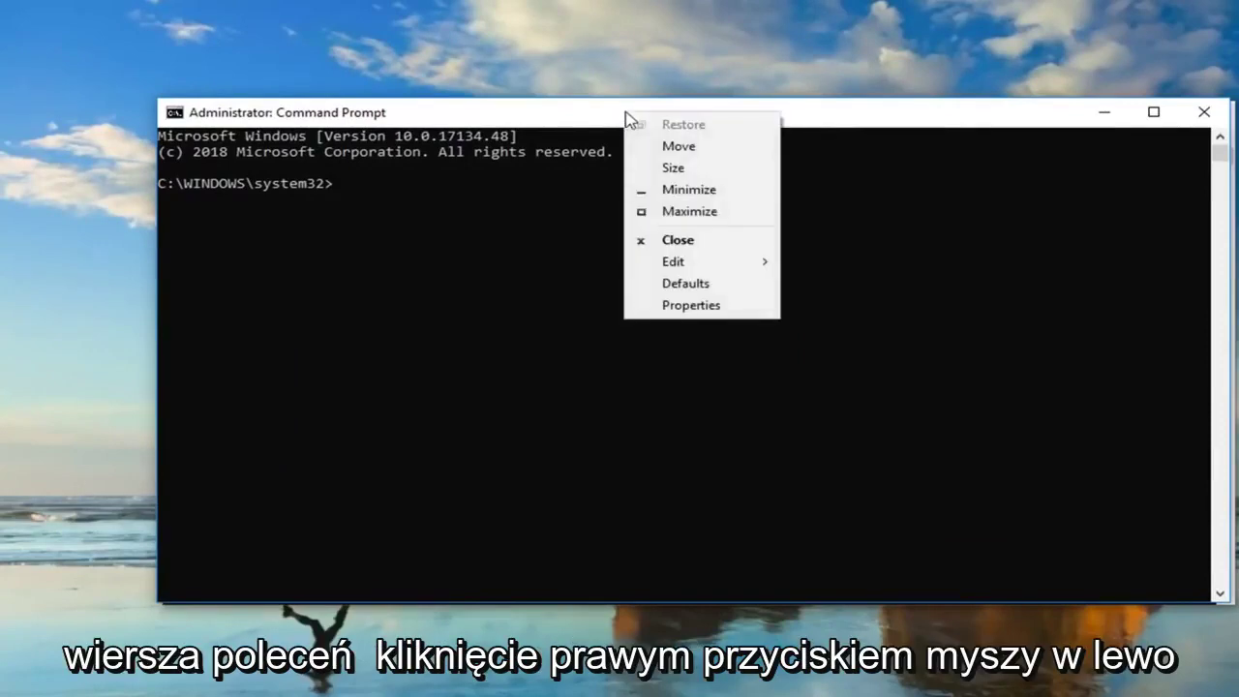
mouse_move(685, 267)
click(879, 306)
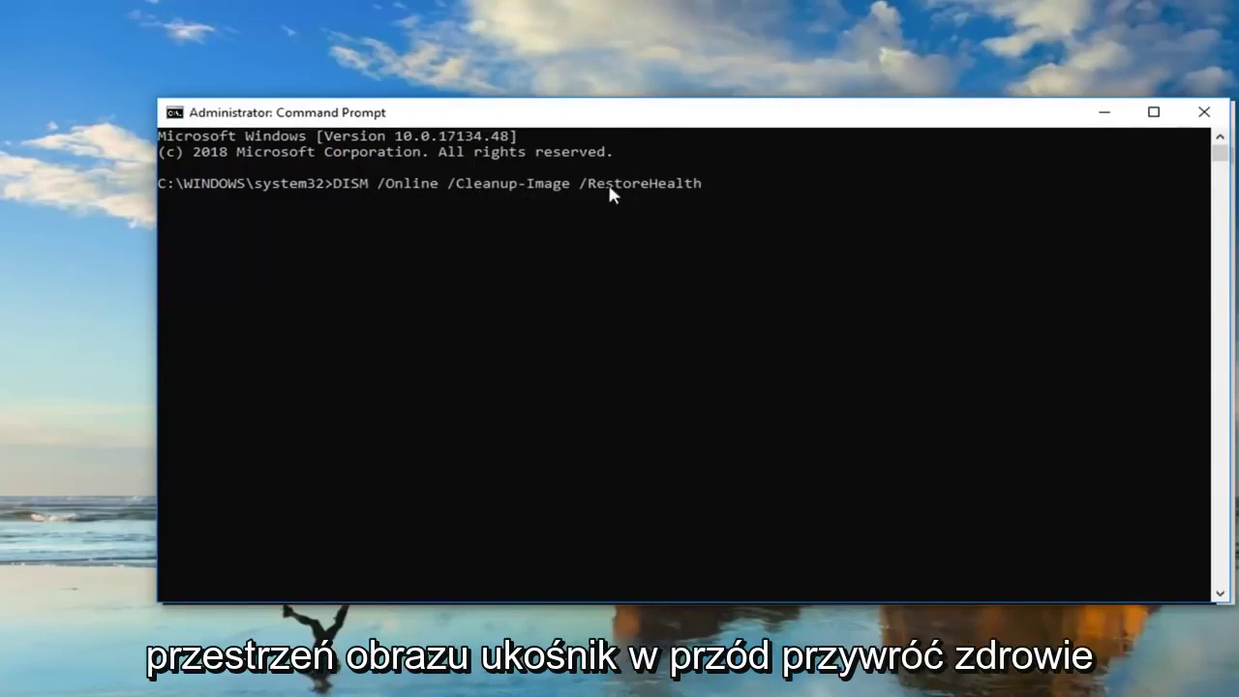
Step: Run DISM /Online /Cleanup-Image /RestoreHealth and arrange its console beside the running sfc /scannow window
key(Return)
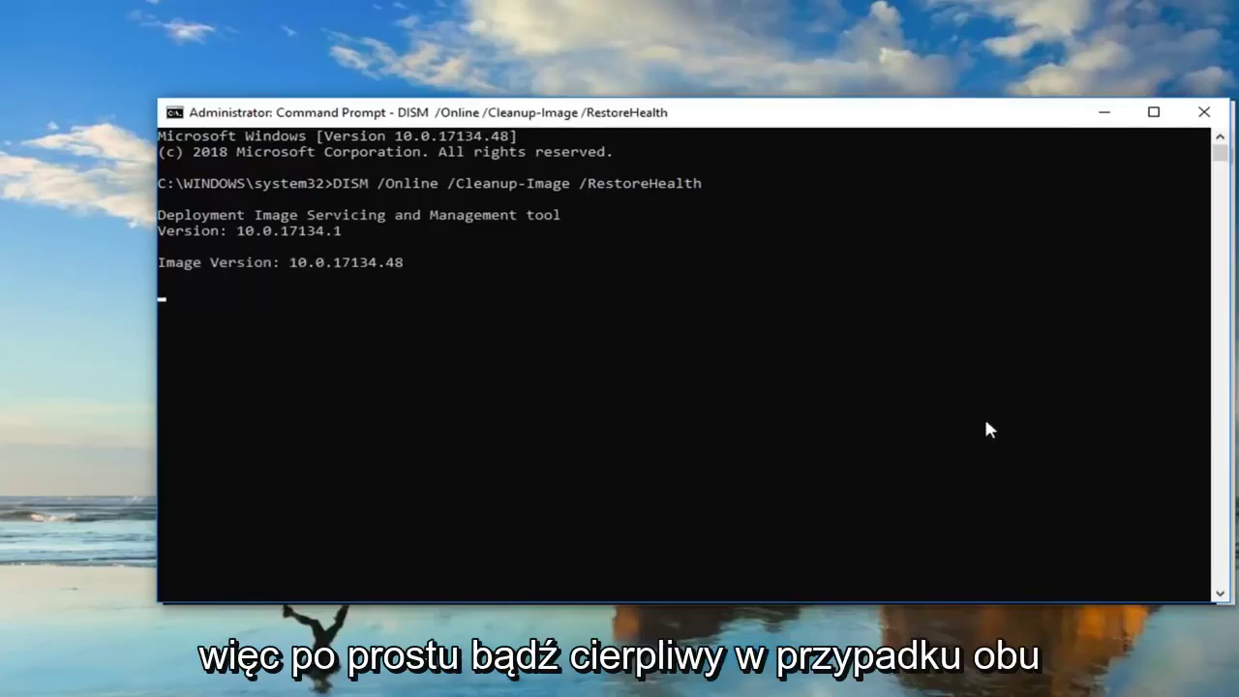
mouse_move(707, 113)
mouse_down()
mouse_move(765, 341)
mouse_move(758, 490)
mouse_move(684, 164)
mouse_move(703, 116)
mouse_up()
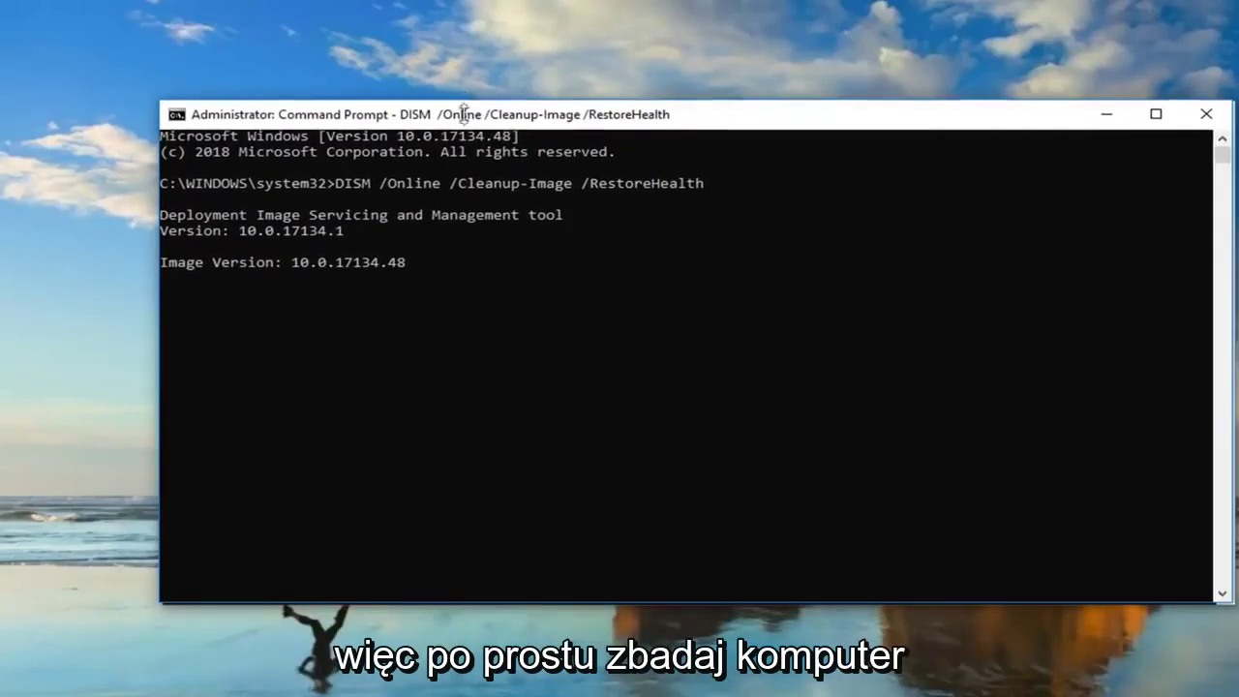
drag(470, 113, 722, 242)
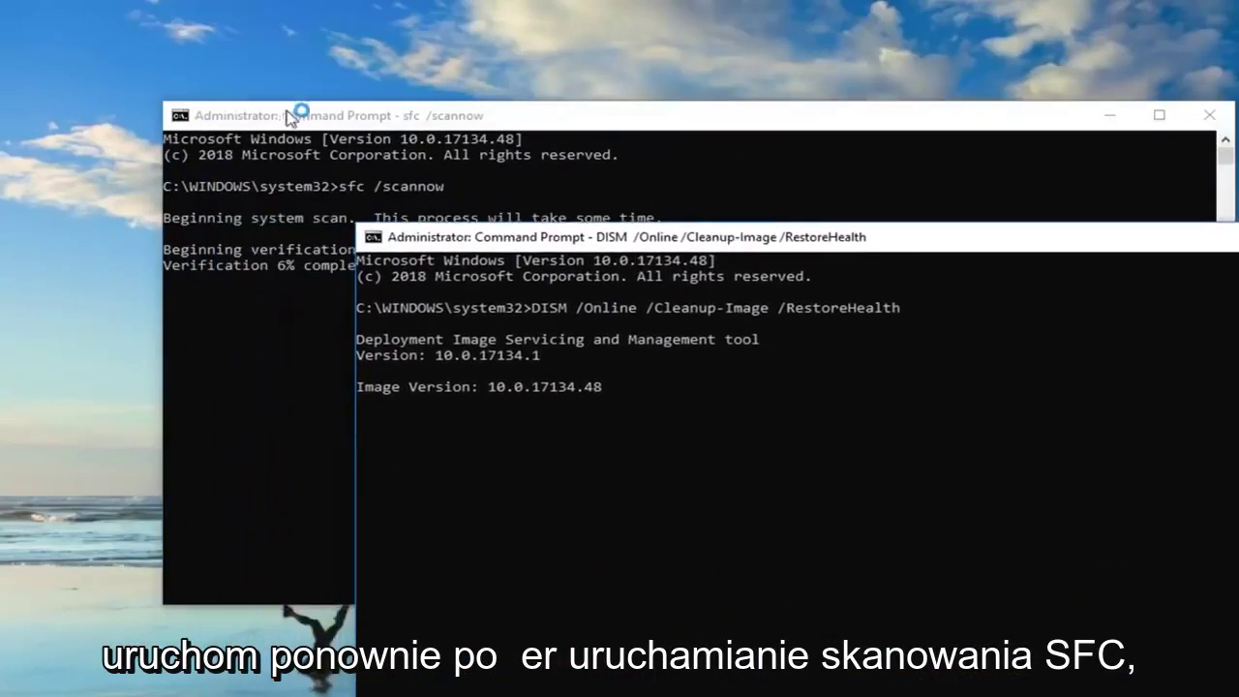
drag(296, 116, 281, 92)
click(1224, 276)
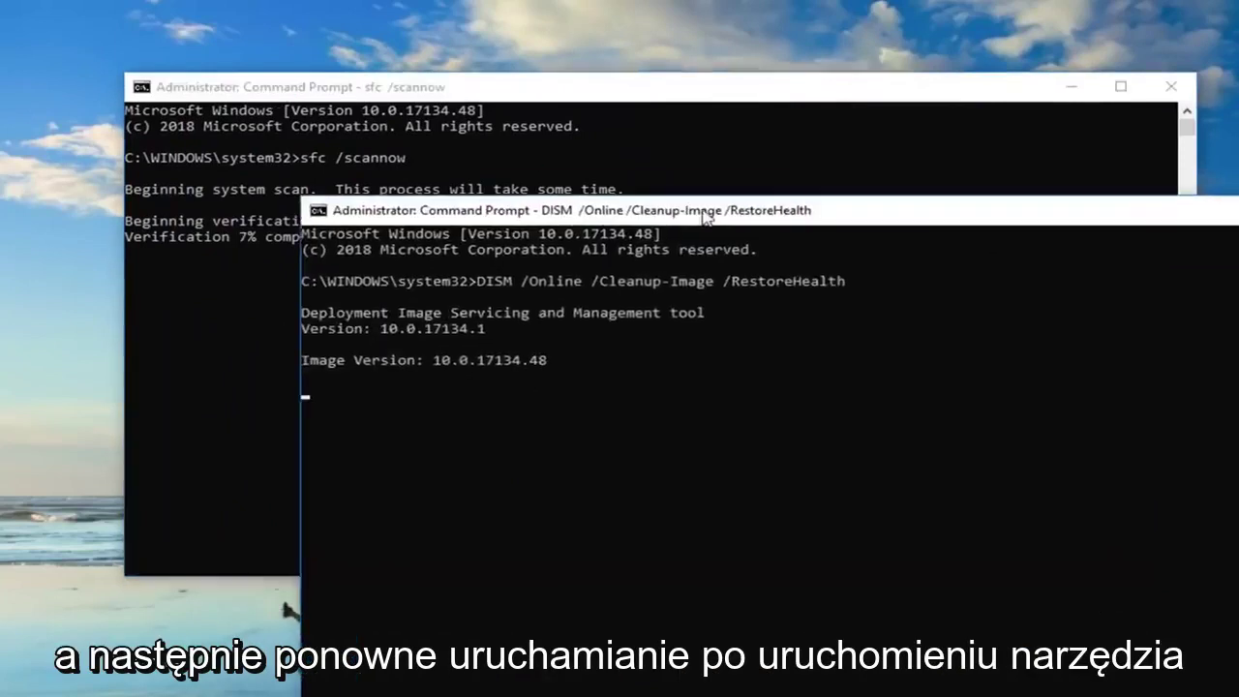
drag(706, 216, 538, 90)
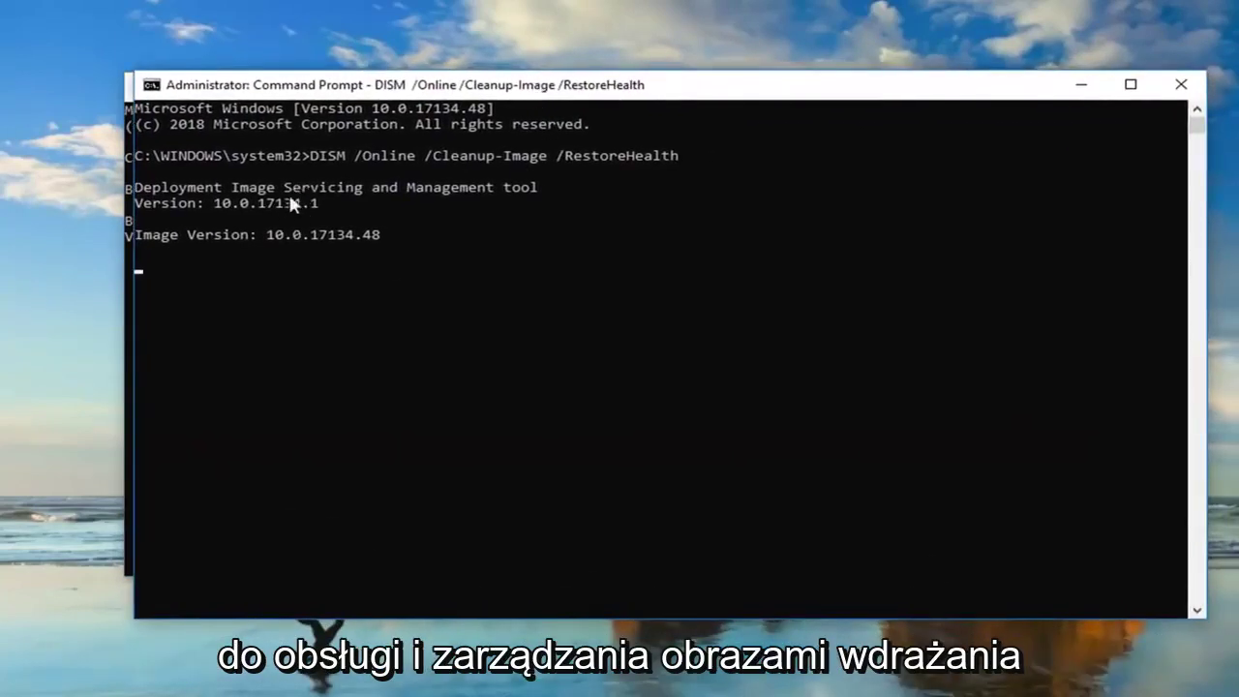
mouse_move(648, 88)
mouse_down()
mouse_move(718, 143)
mouse_move(740, 140)
mouse_move(656, 95)
mouse_up()
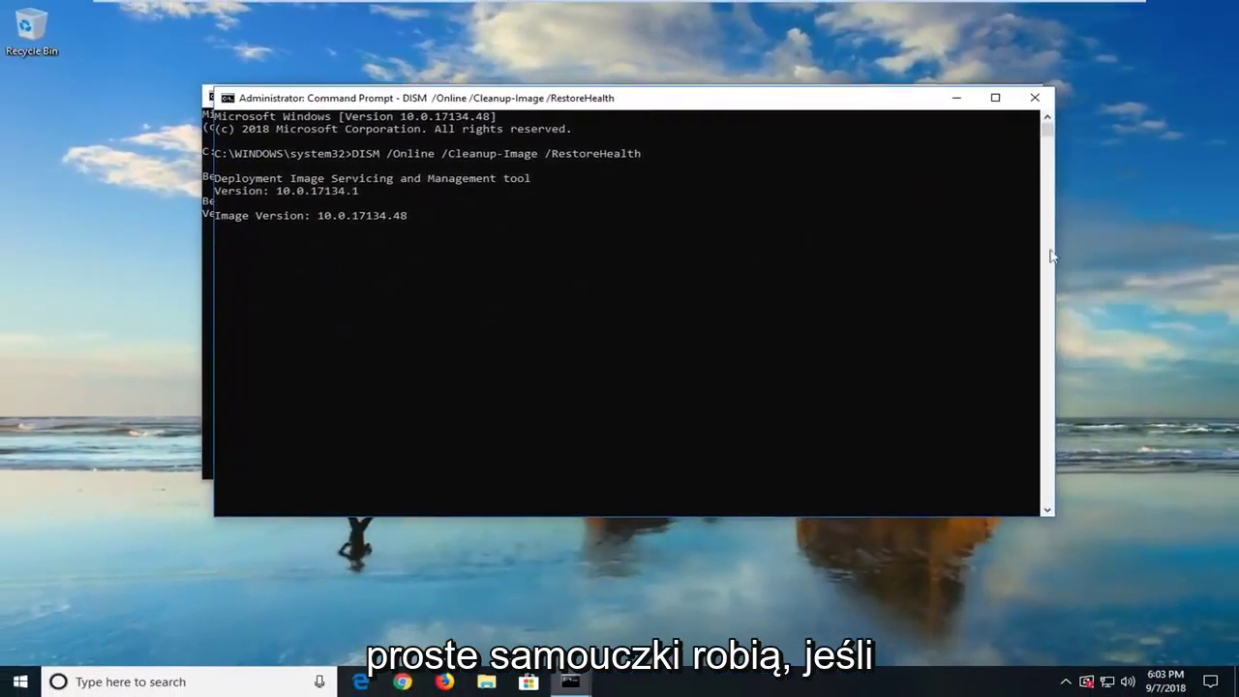